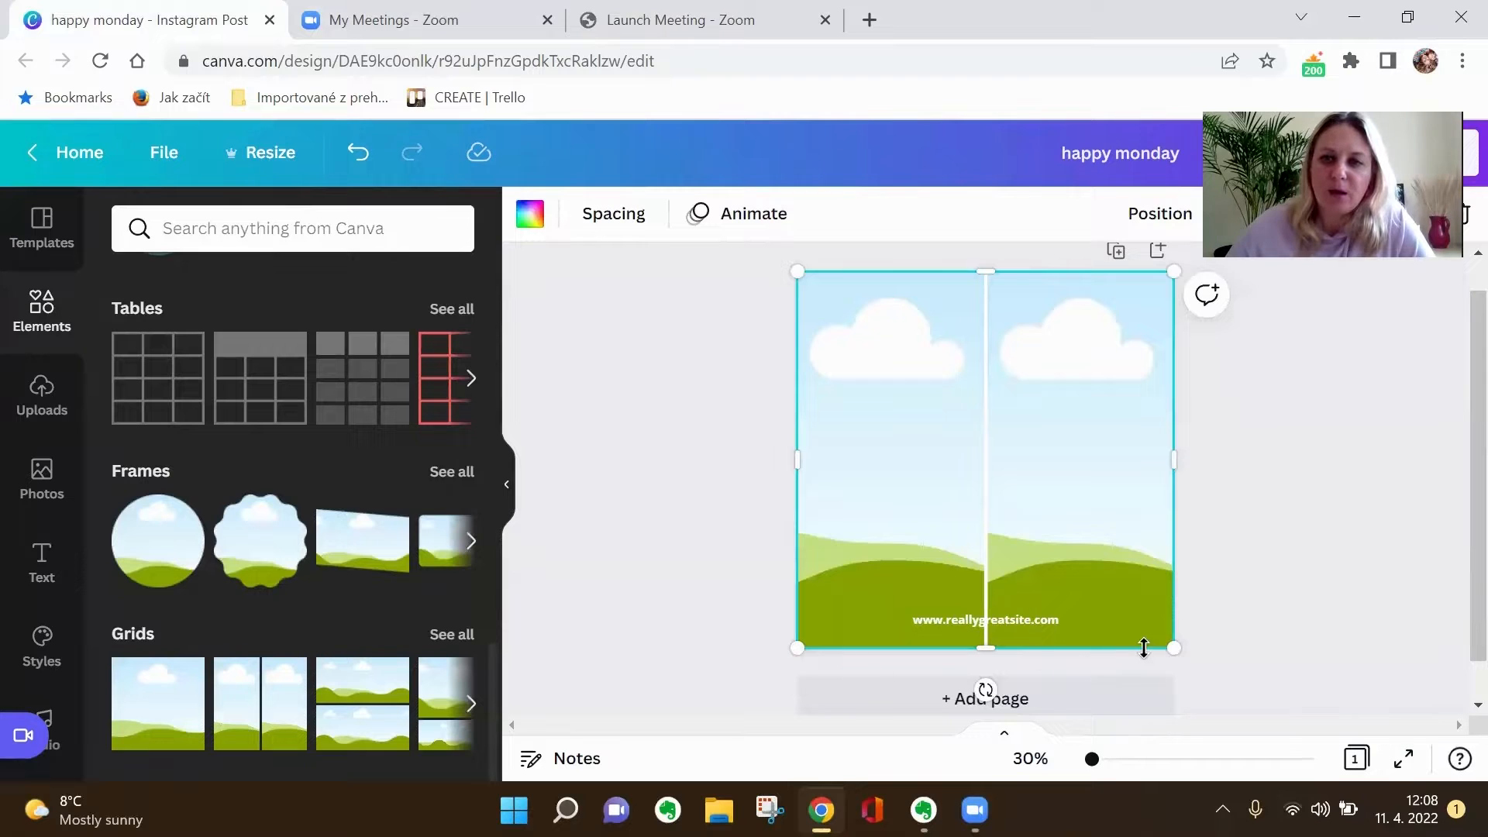
# - Narrow the two-column grid to about two fifths of the page width and delete the website address text
pyautogui.moveTo(1179, 460); pyautogui.dragTo(946, 474)
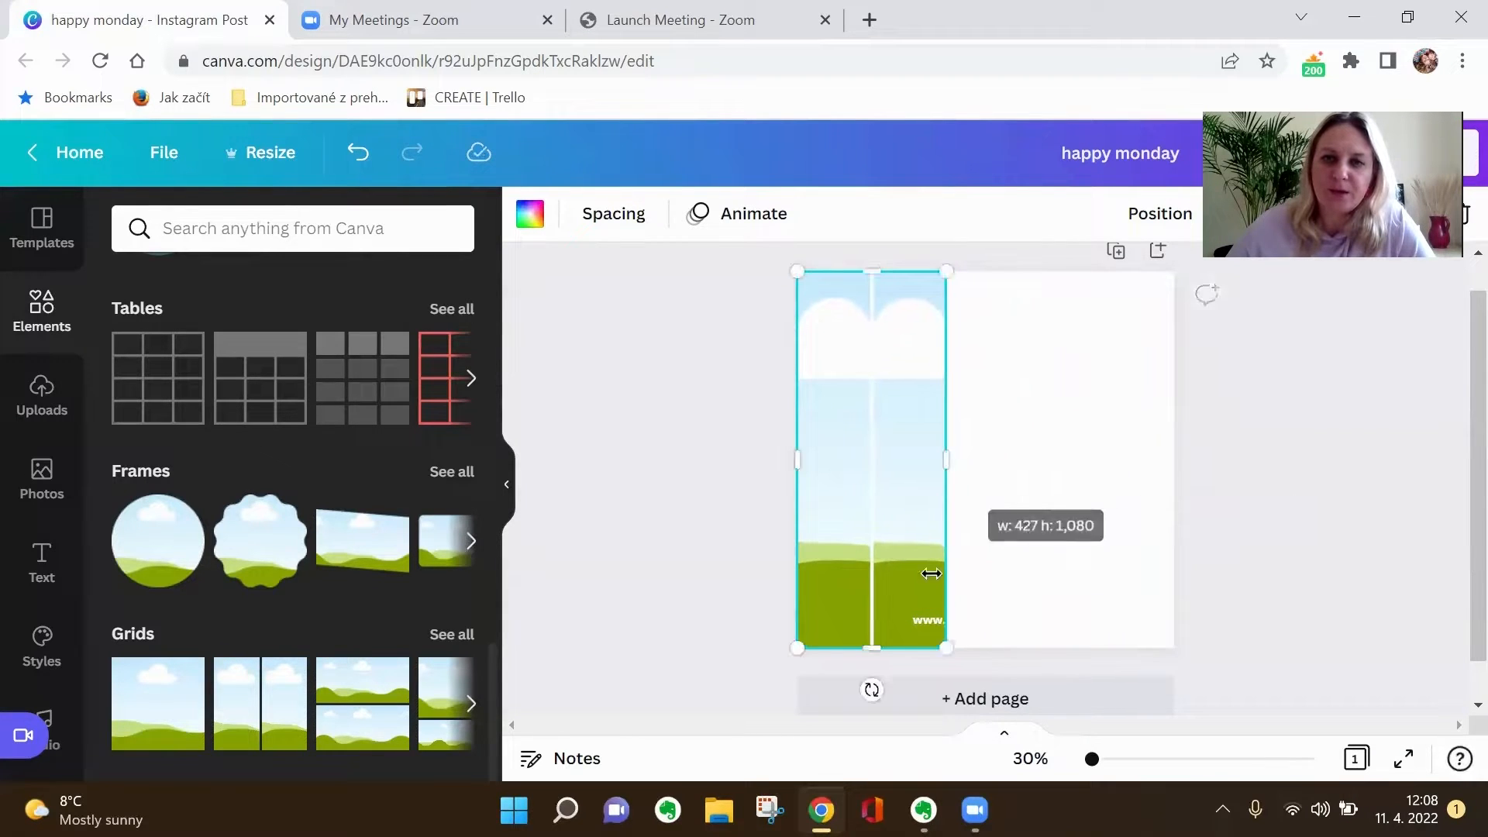
pyautogui.click(971, 623)
pyautogui.press('Delete')
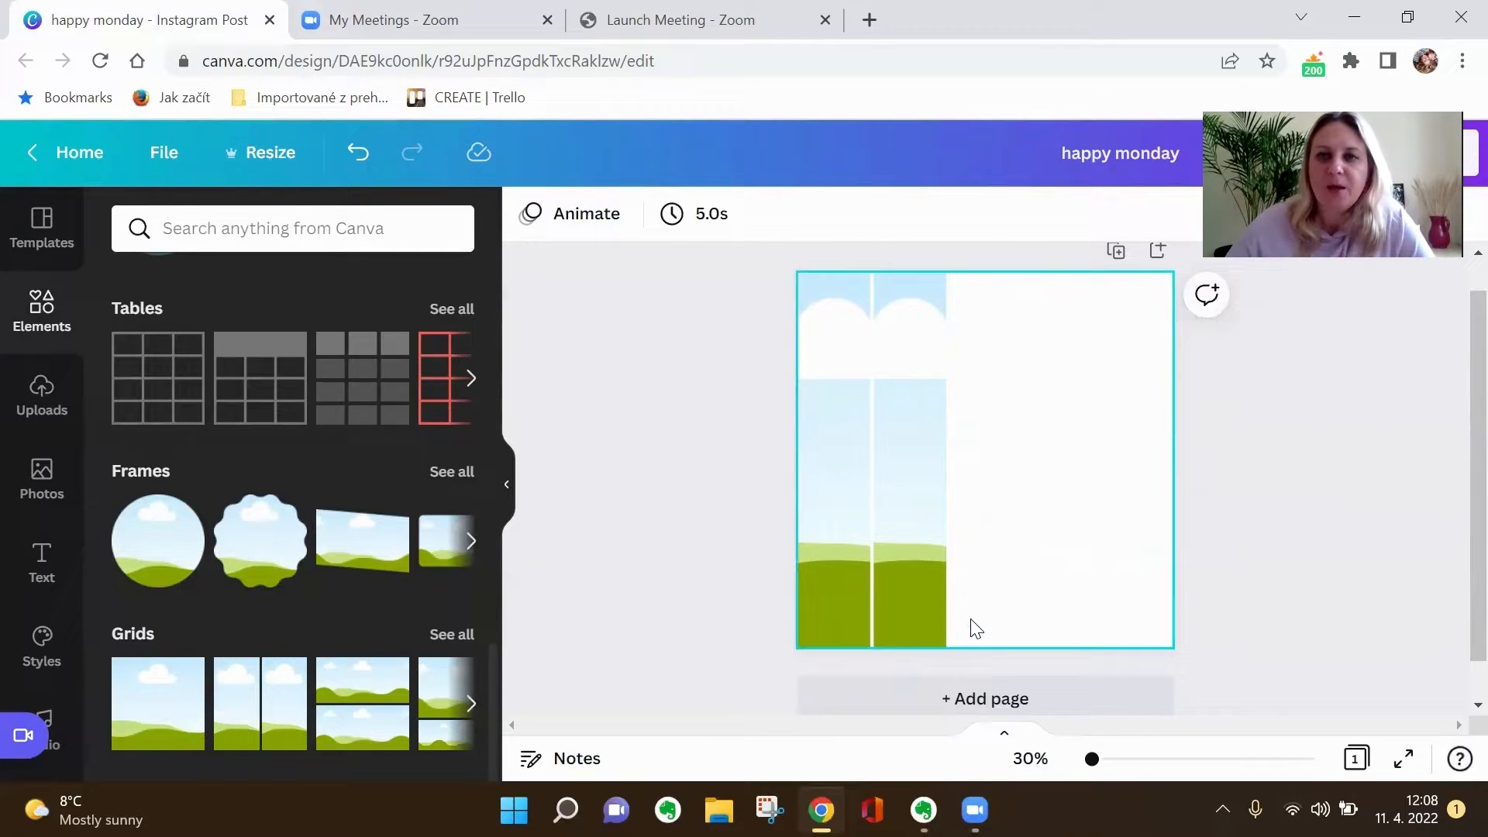
# - Duplicate the narrowed grid and place the copies side by side until they cover the rest of the page
pyautogui.click(922, 585)
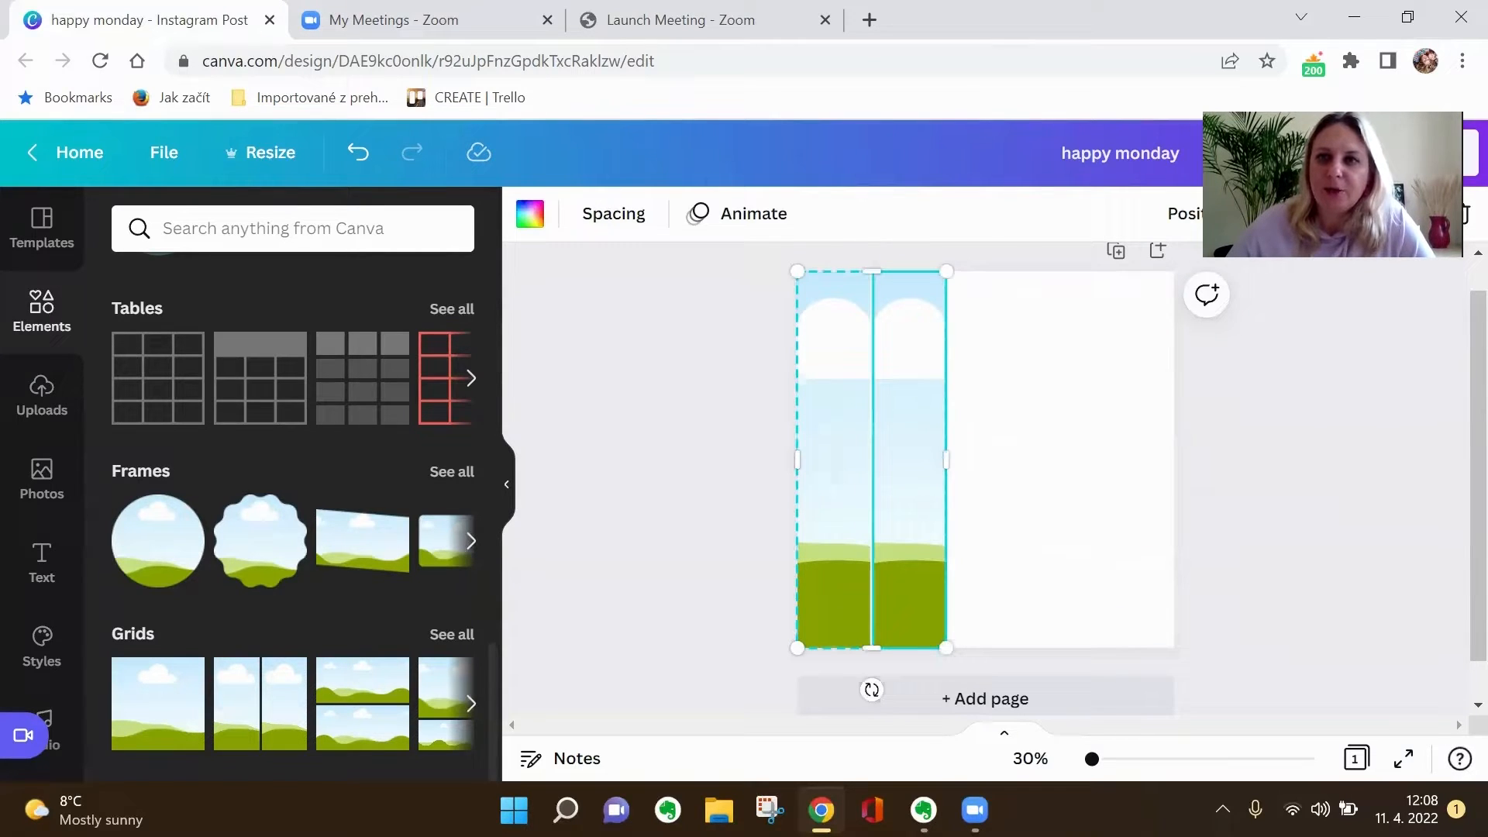
pyautogui.moveTo(1349, 108); pyautogui.dragTo(1374, 343)
pyautogui.click(1422, 217)
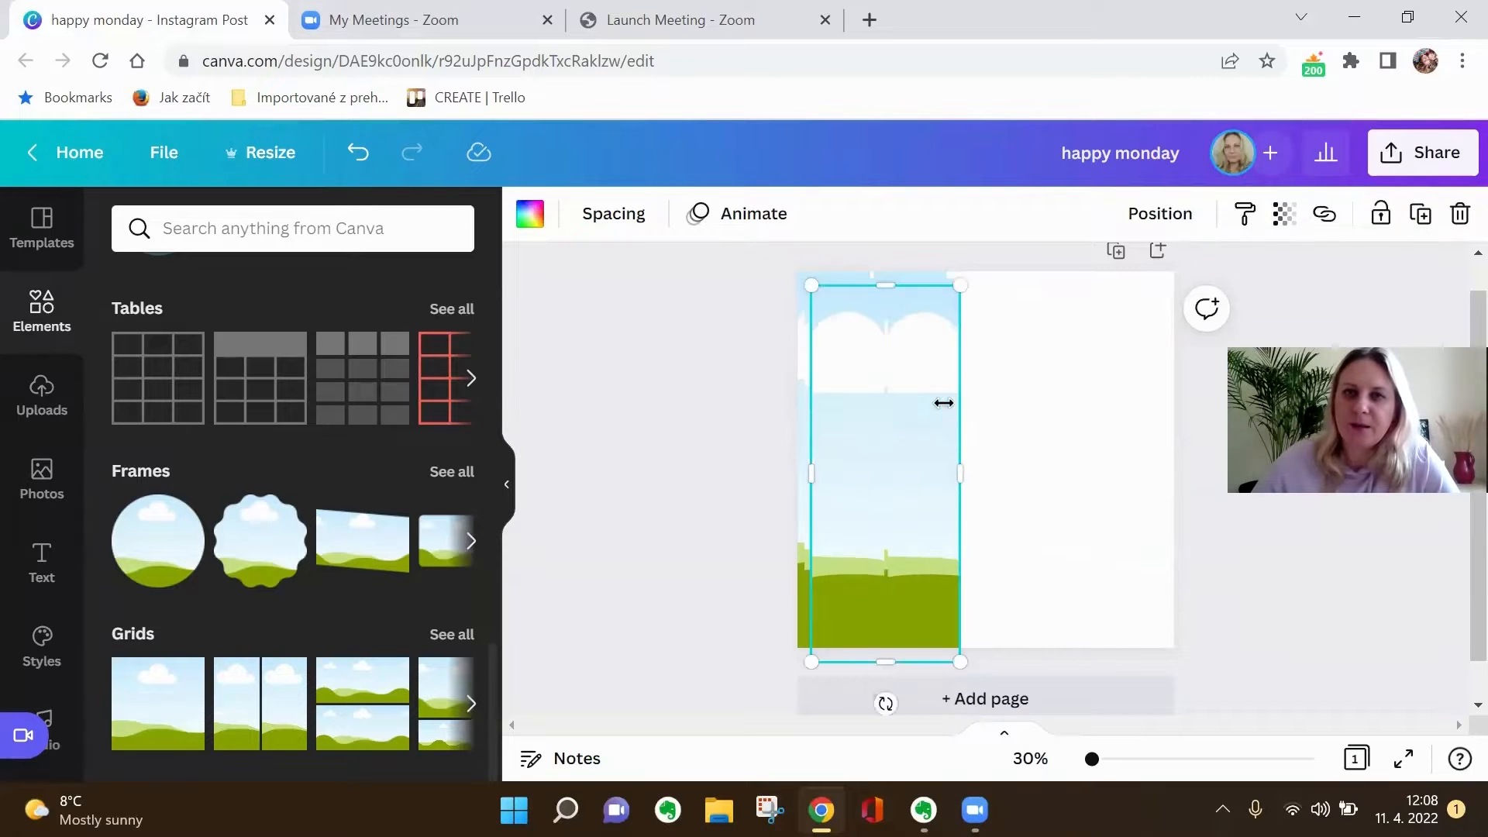
pyautogui.moveTo(869, 407); pyautogui.dragTo(1007, 392)
pyautogui.click(1428, 233)
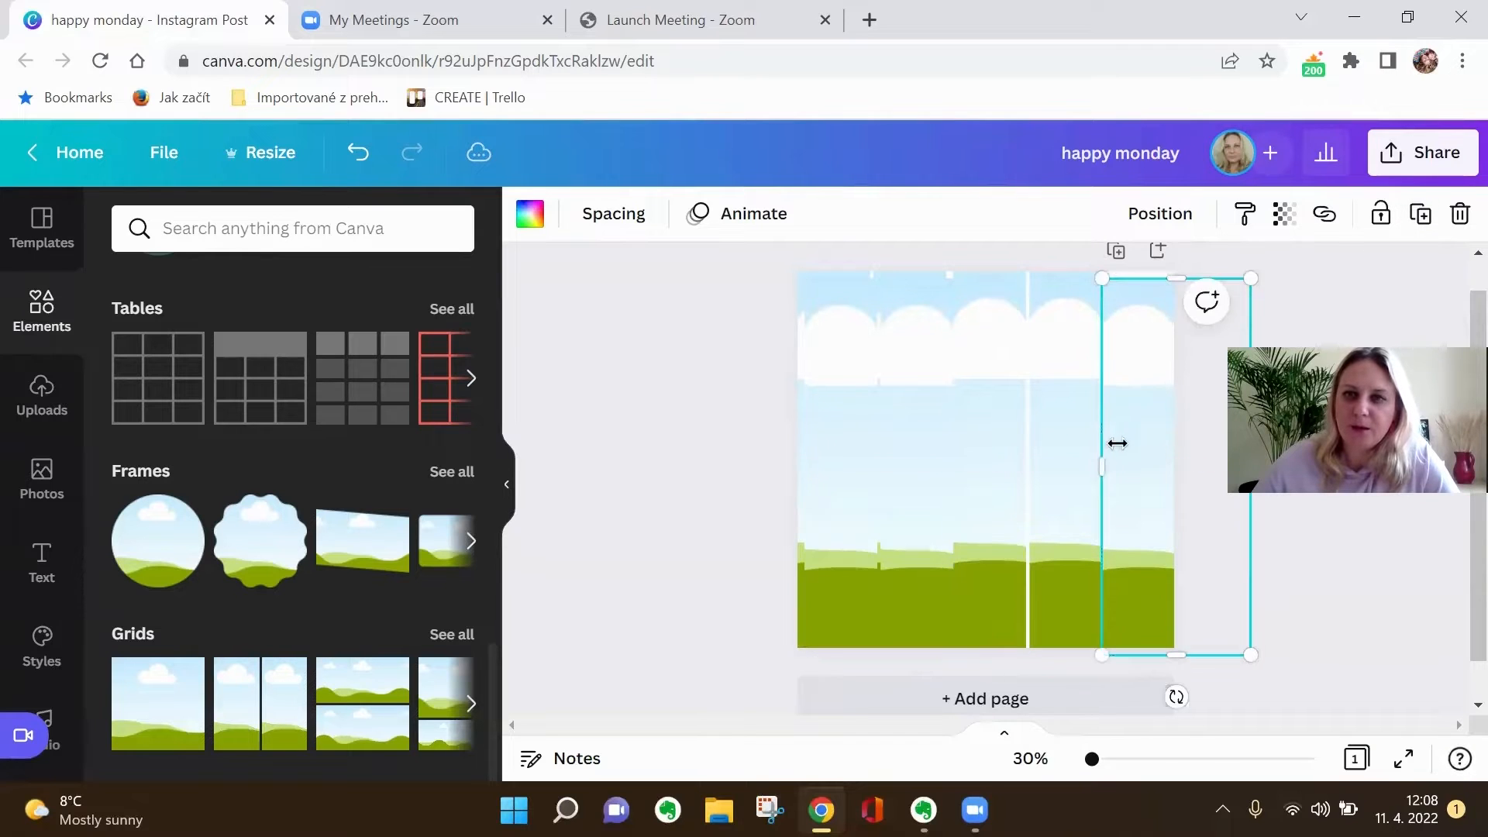
pyautogui.moveTo(1146, 444); pyautogui.dragTo(1066, 432)
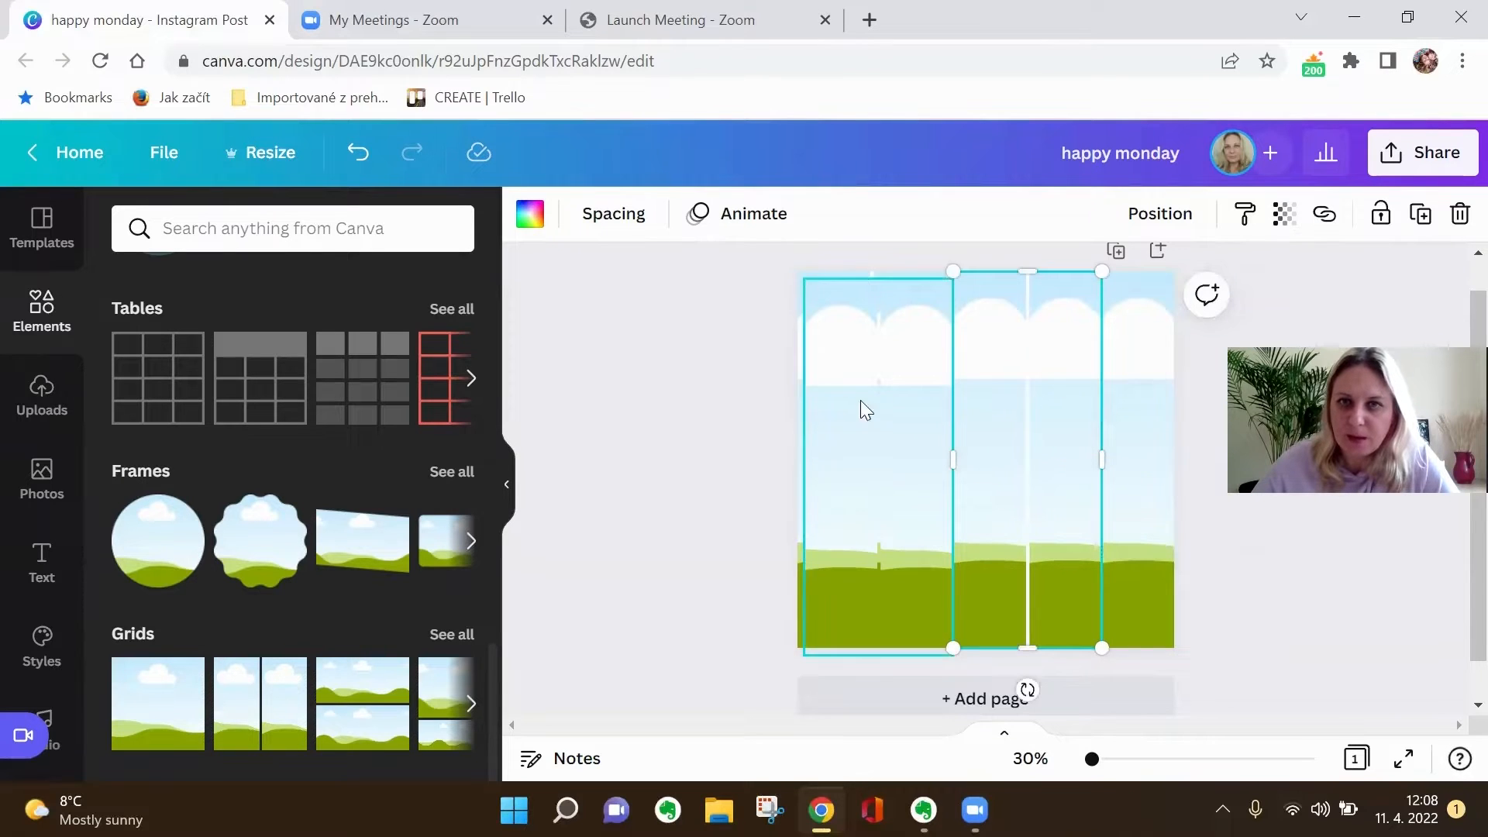
# - Pull the surplus grid copy off the original grid at the page's left edge and delete it
pyautogui.moveTo(864, 382); pyautogui.dragTo(853, 415)
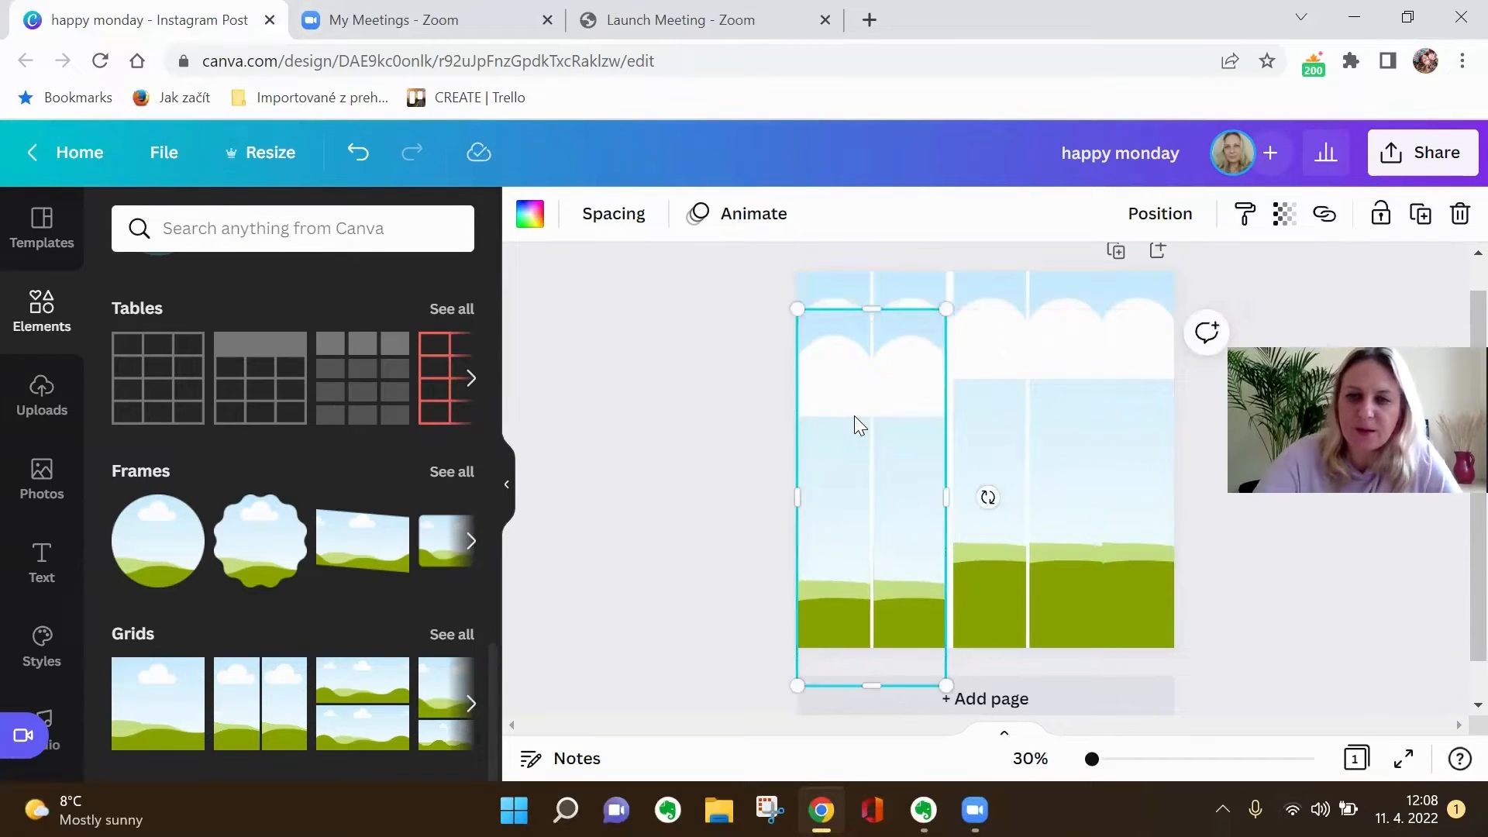
pyautogui.press('Delete')
pyautogui.moveTo(989, 402); pyautogui.dragTo(989, 402)
pyautogui.click(685, 434)
# - Fill the first column with the yellow and the second column with the pink of the Dazzling Style palette
pyautogui.click(825, 410)
pyautogui.click(823, 406)
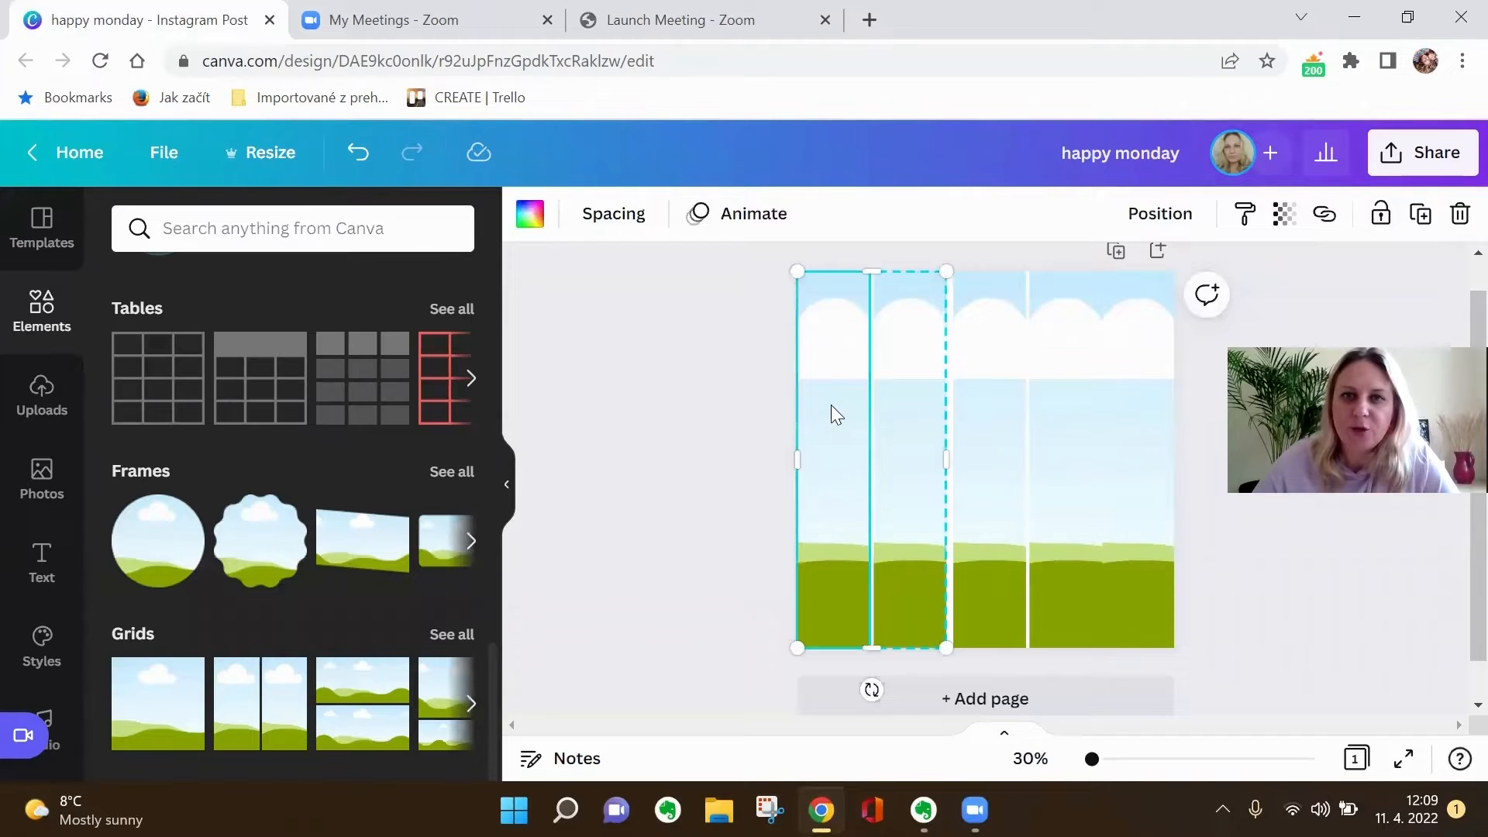
pyautogui.click(530, 214)
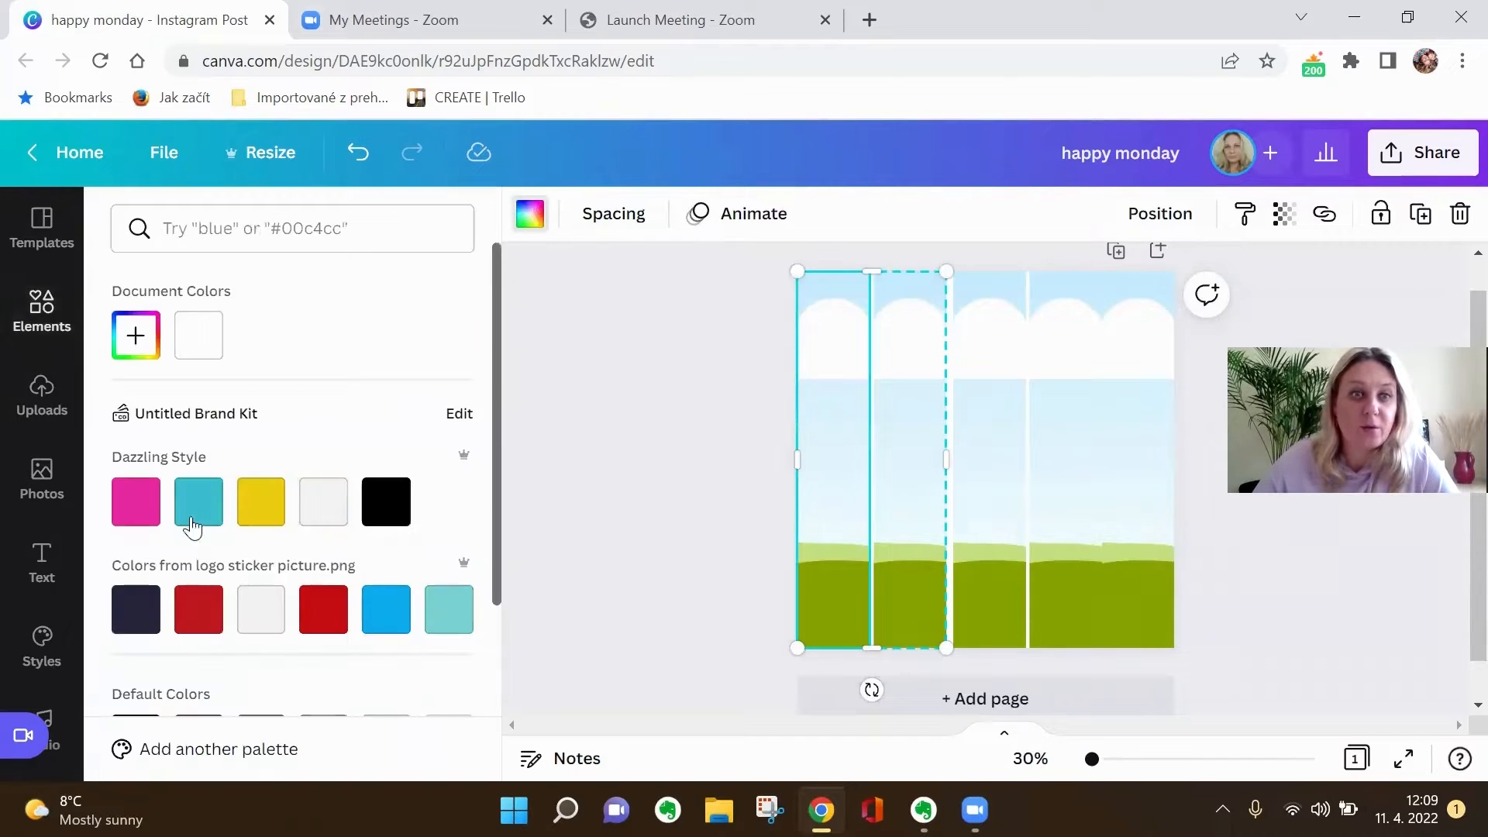
pyautogui.click(260, 505)
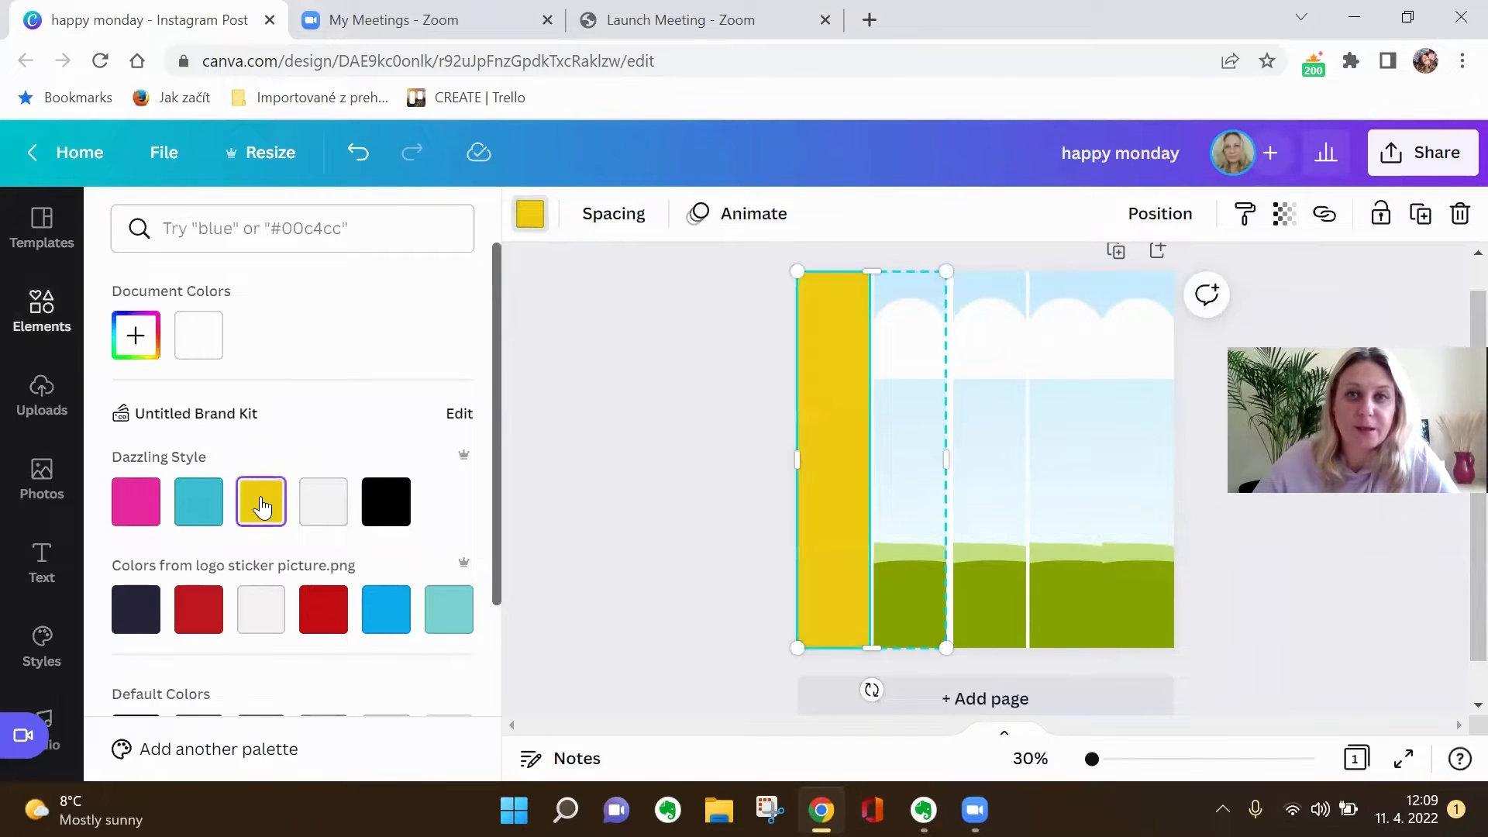
pyautogui.click(896, 406)
pyautogui.click(136, 502)
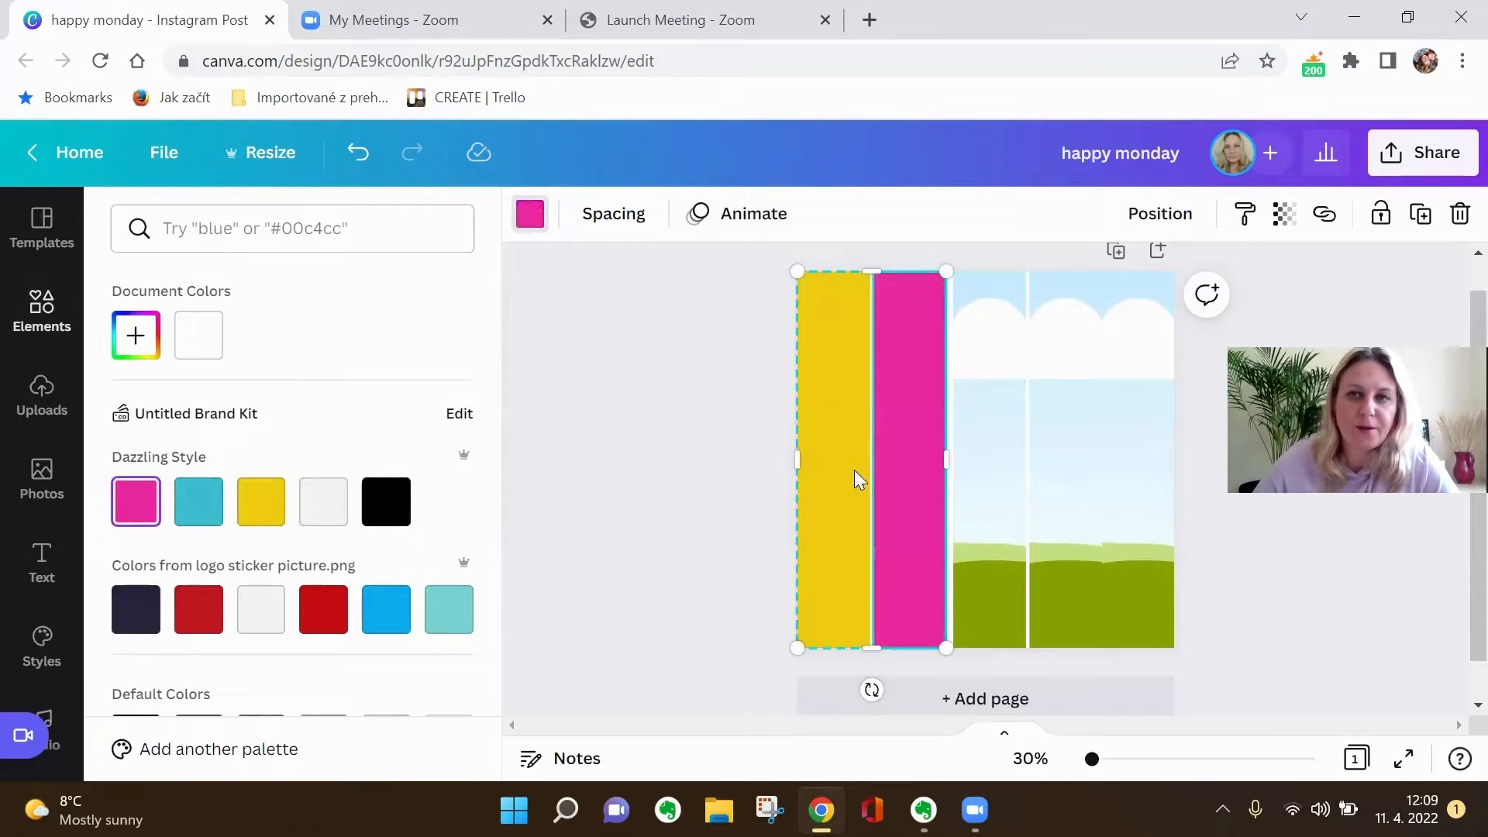
# - Fill the third column with Dazzling Style turquoise, and the fourth and fifth with the logo sticker palette's light teal and off-white
pyautogui.click(1001, 449)
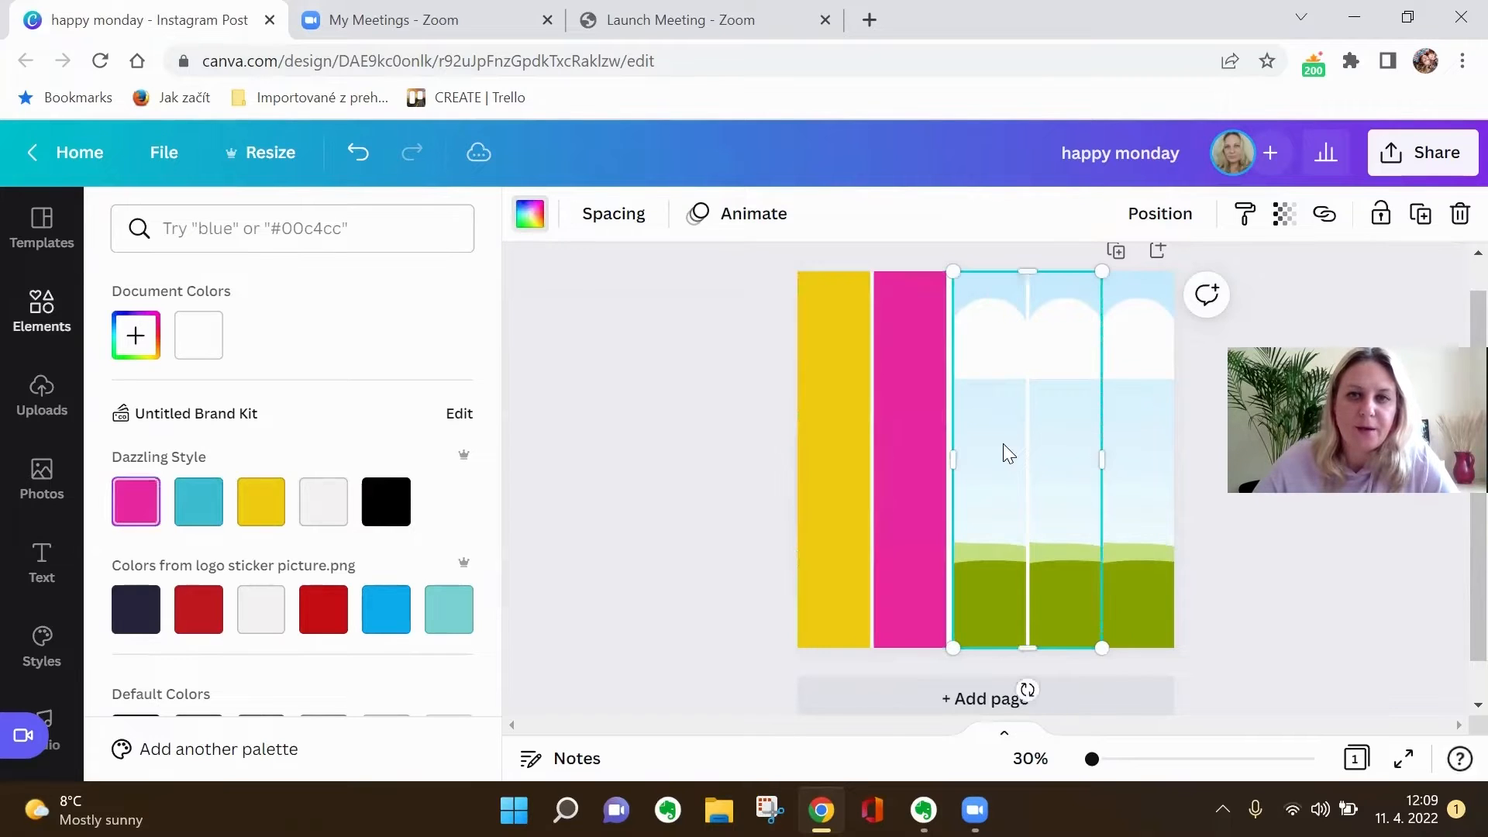
pyautogui.click(198, 501)
pyautogui.click(1072, 451)
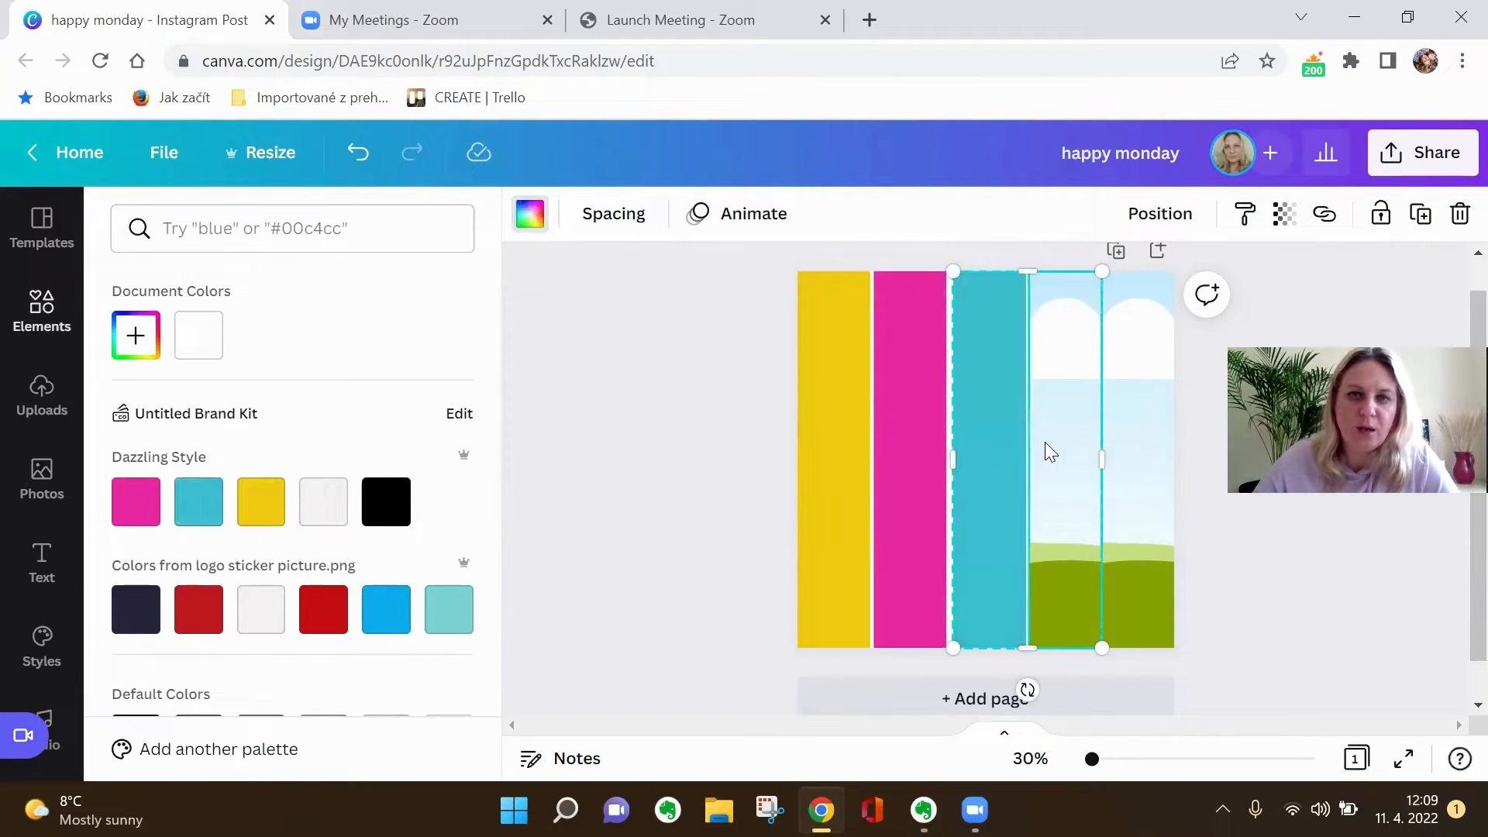
pyautogui.click(455, 623)
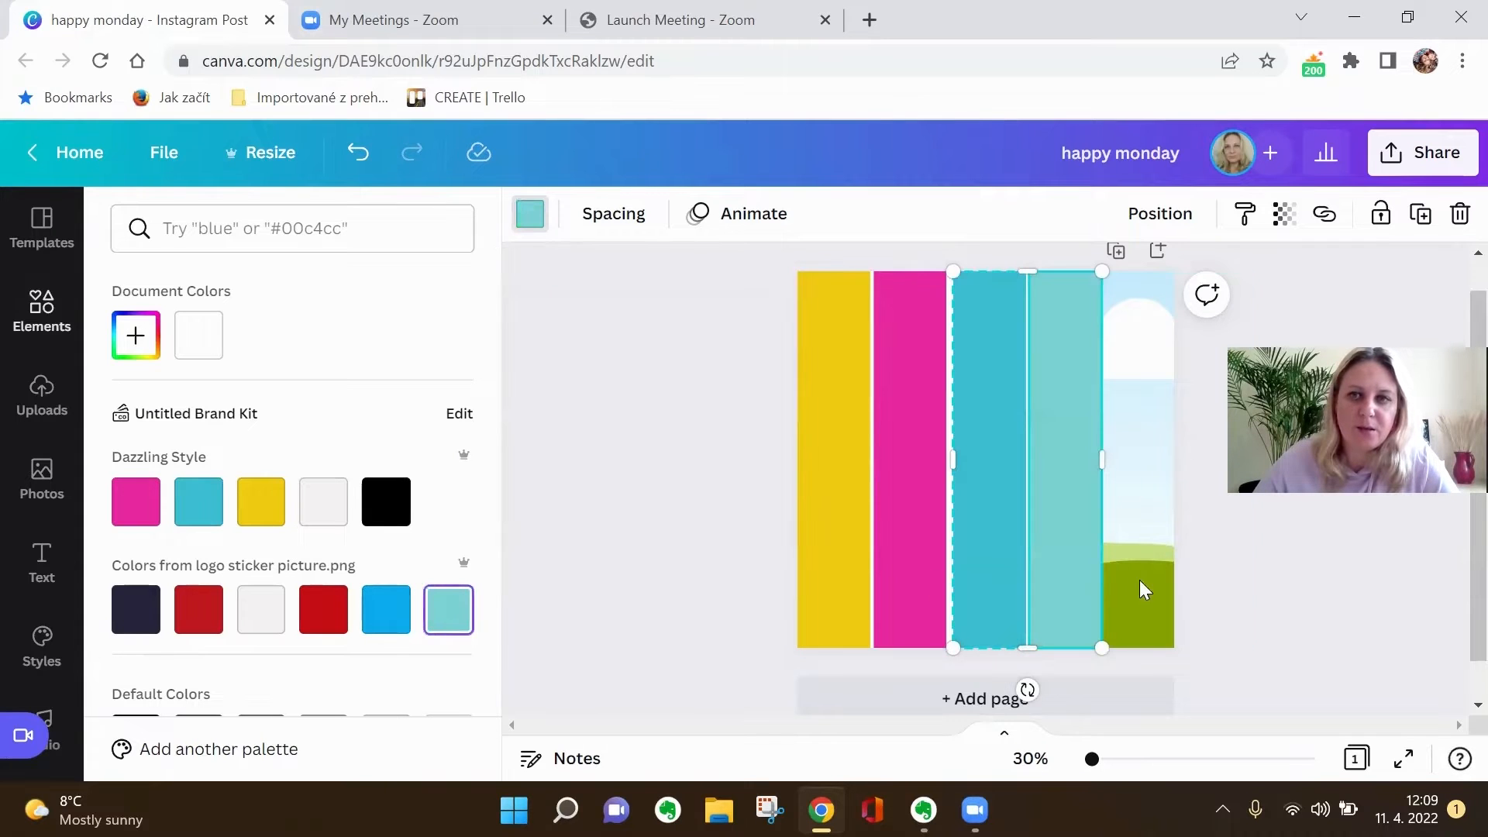
pyautogui.click(1137, 589)
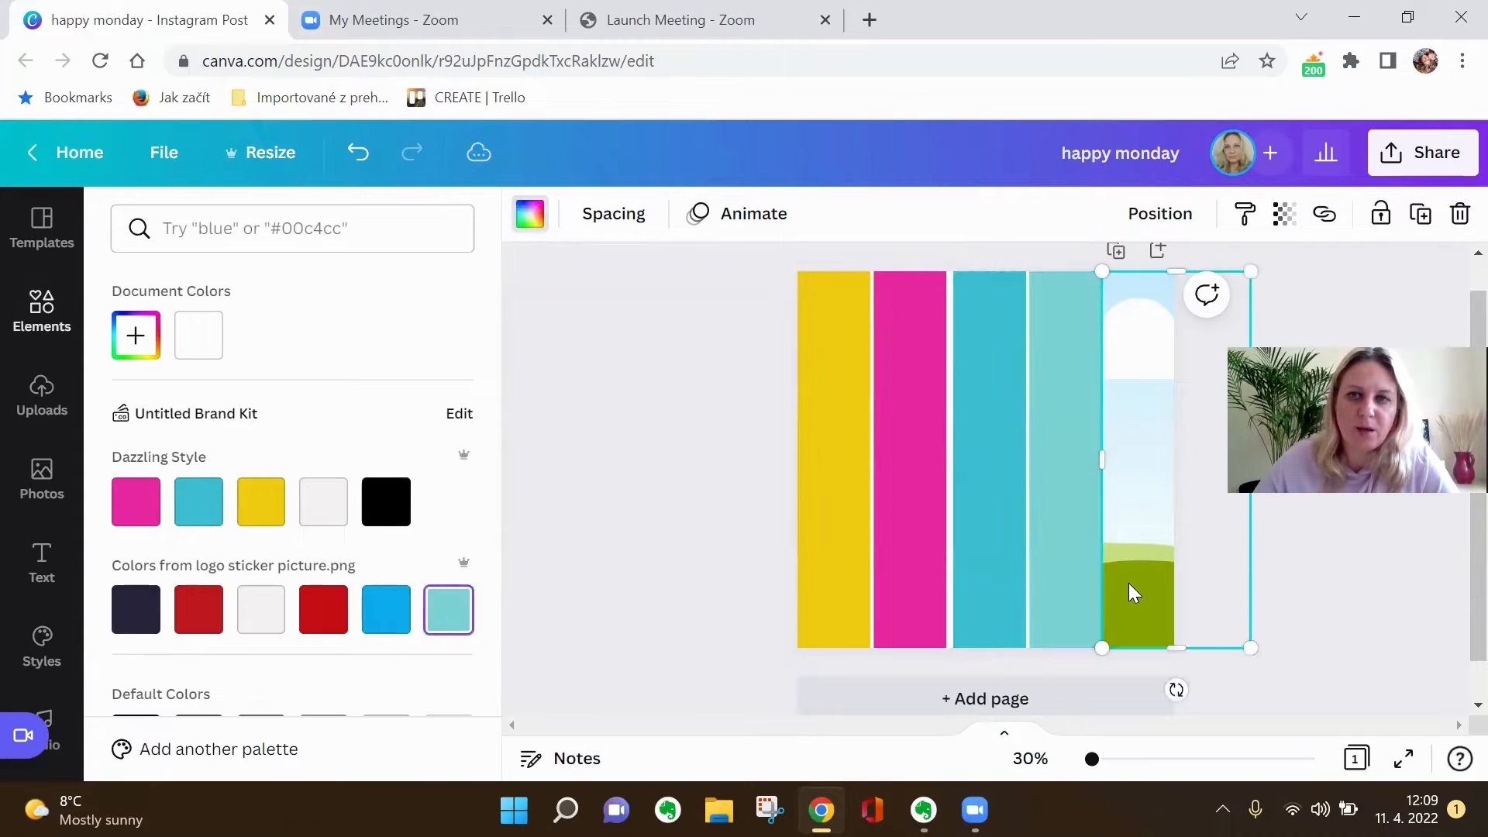
pyautogui.click(260, 613)
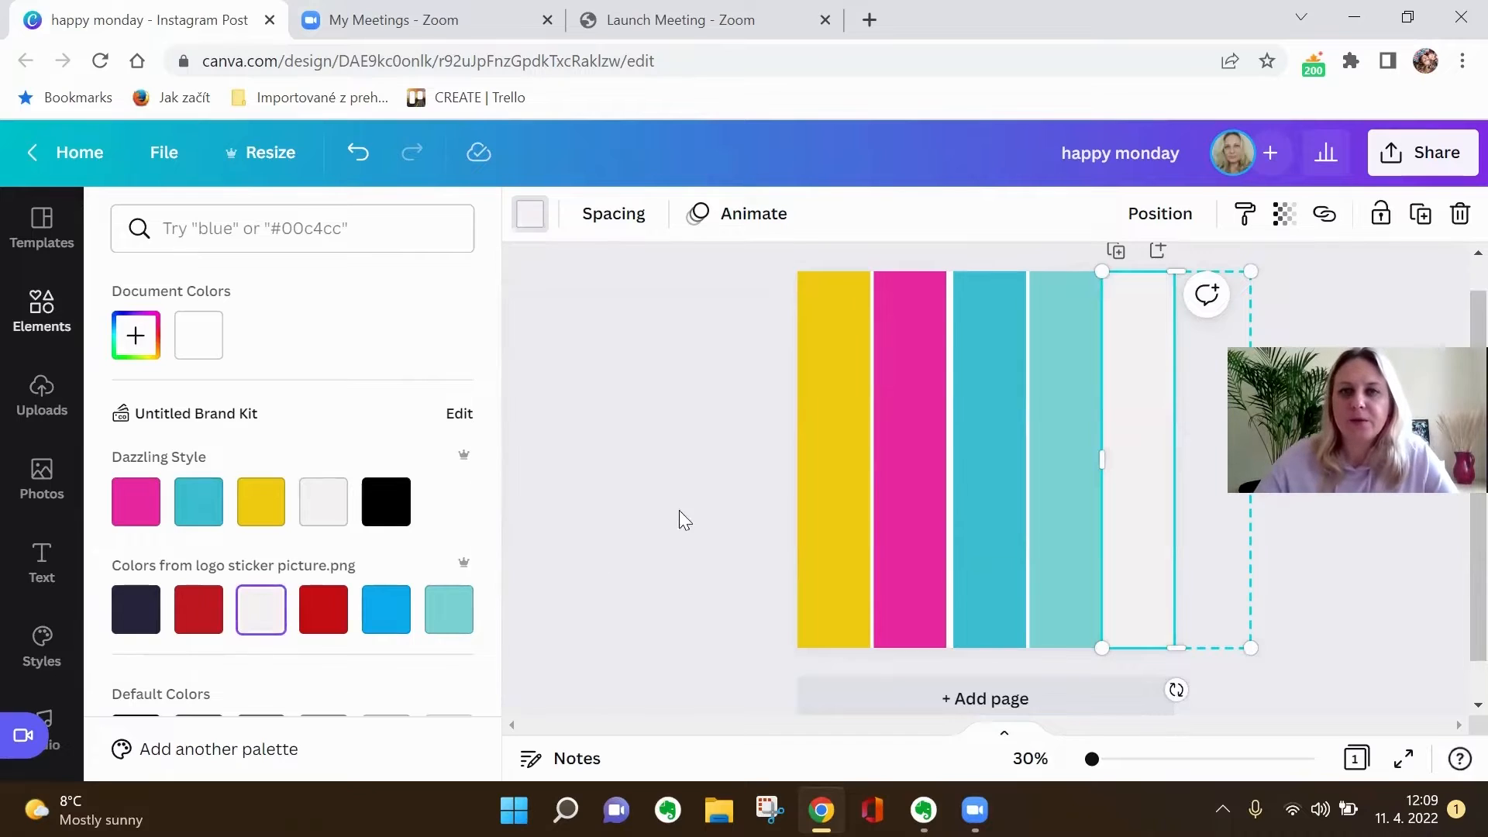
pyautogui.click(659, 511)
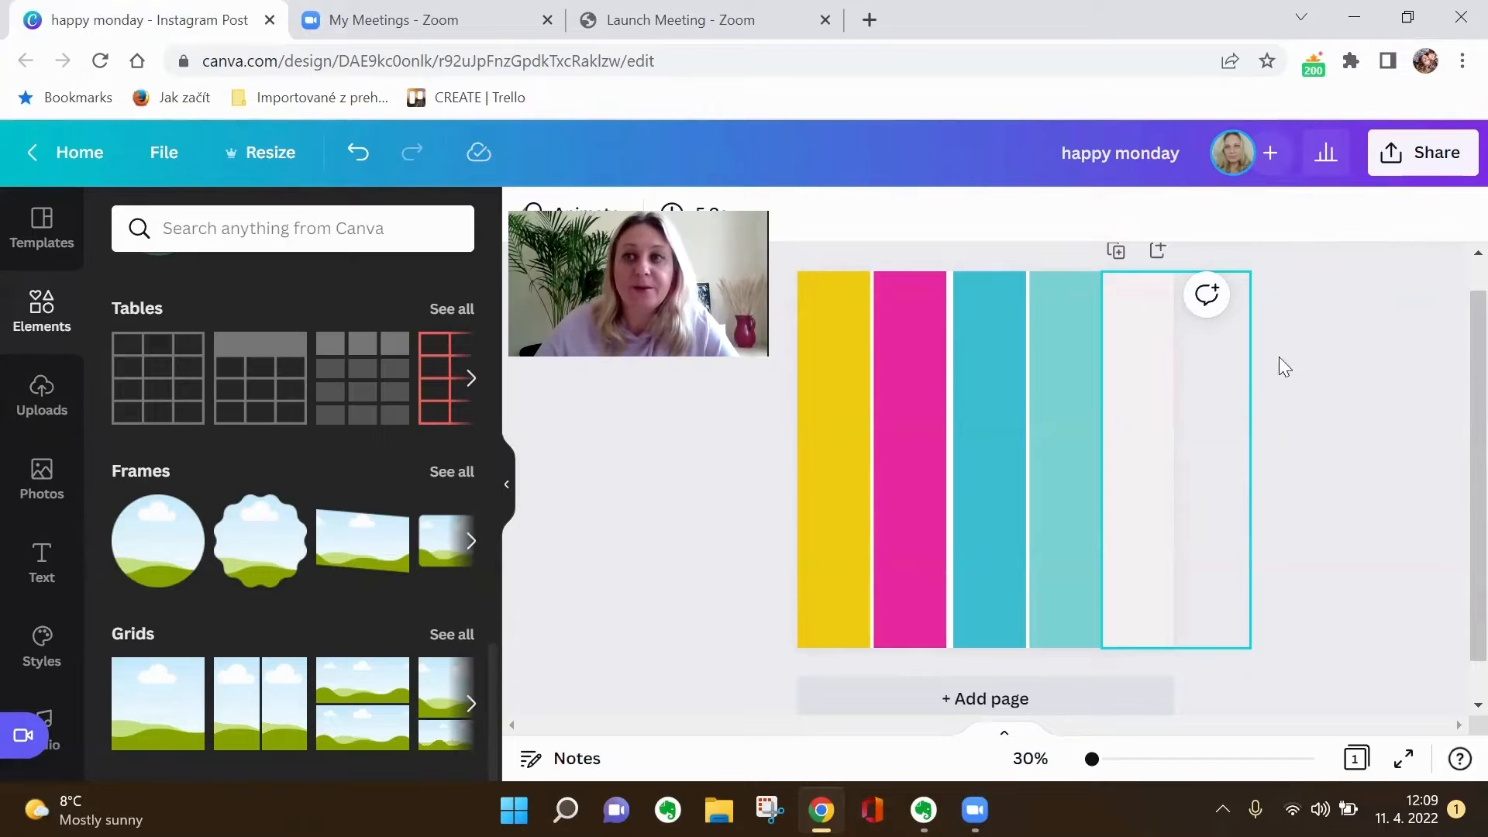
# - Download the striped design as a PNG and save it to the desktop as happy monday
pyautogui.click(1385, 172)
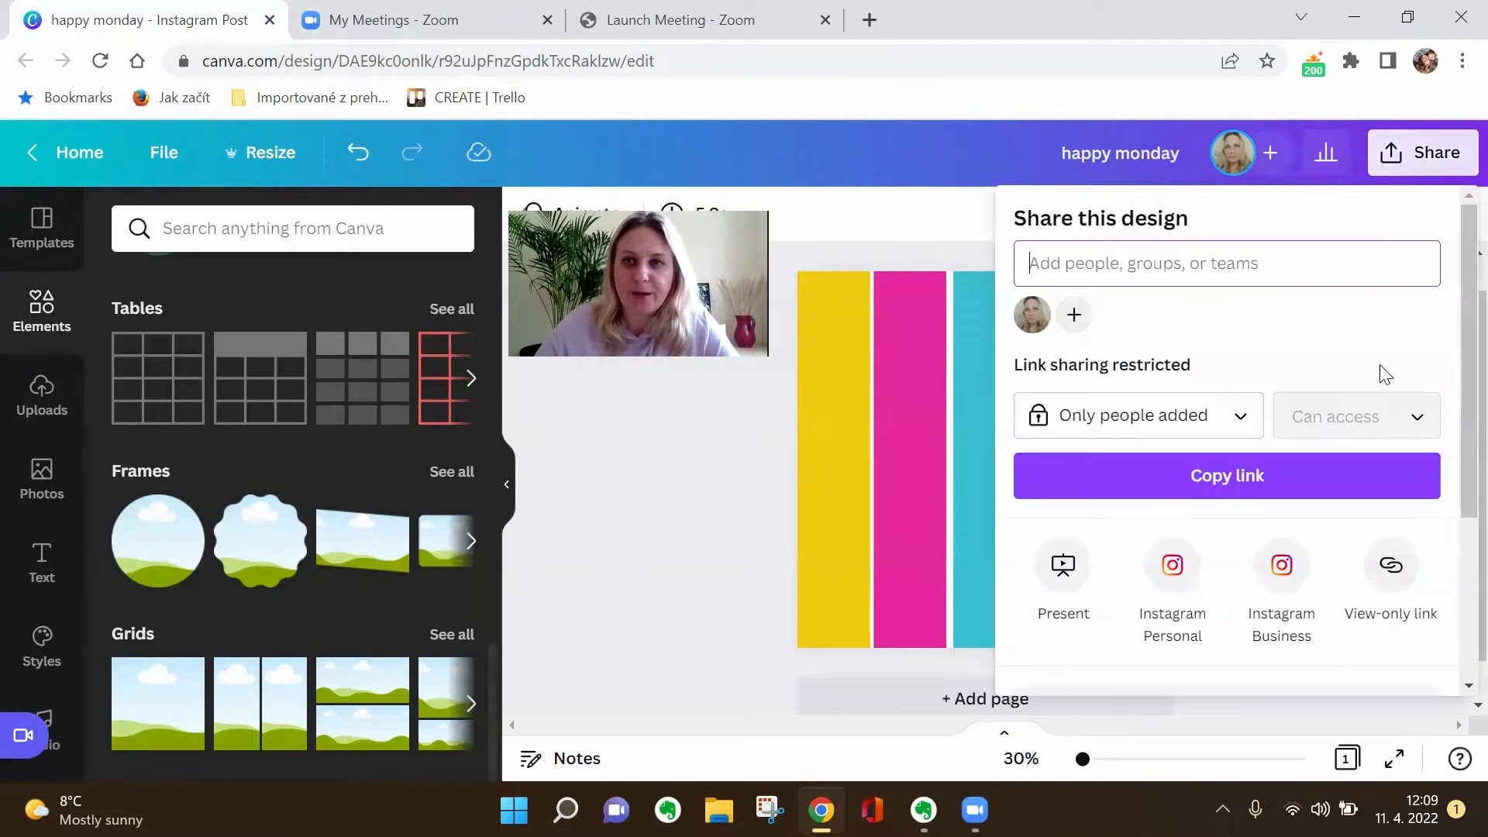
pyautogui.scroll(-3, 1383, 376)
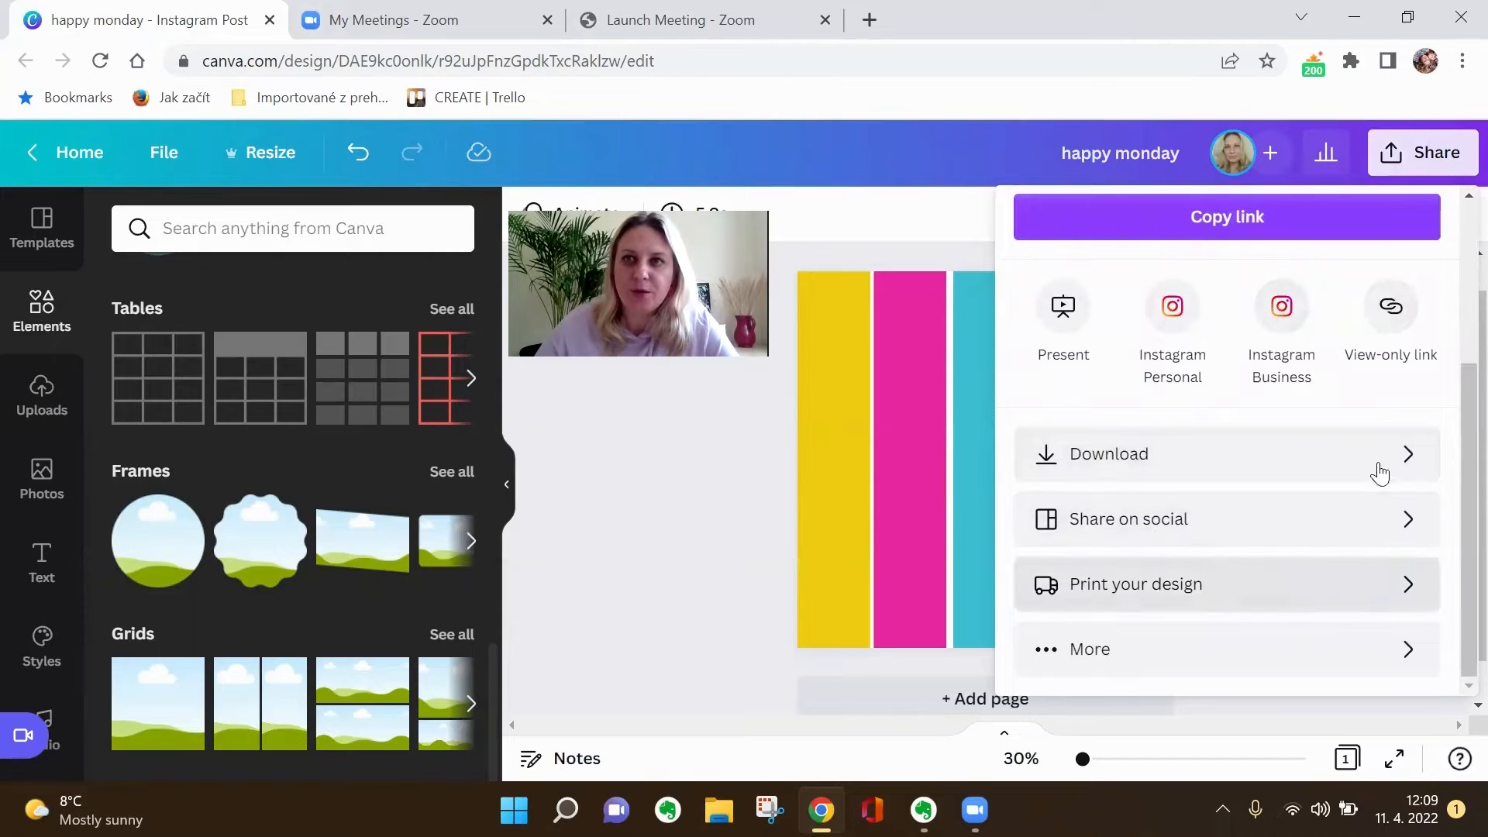
pyautogui.scroll(2, 1210, 443)
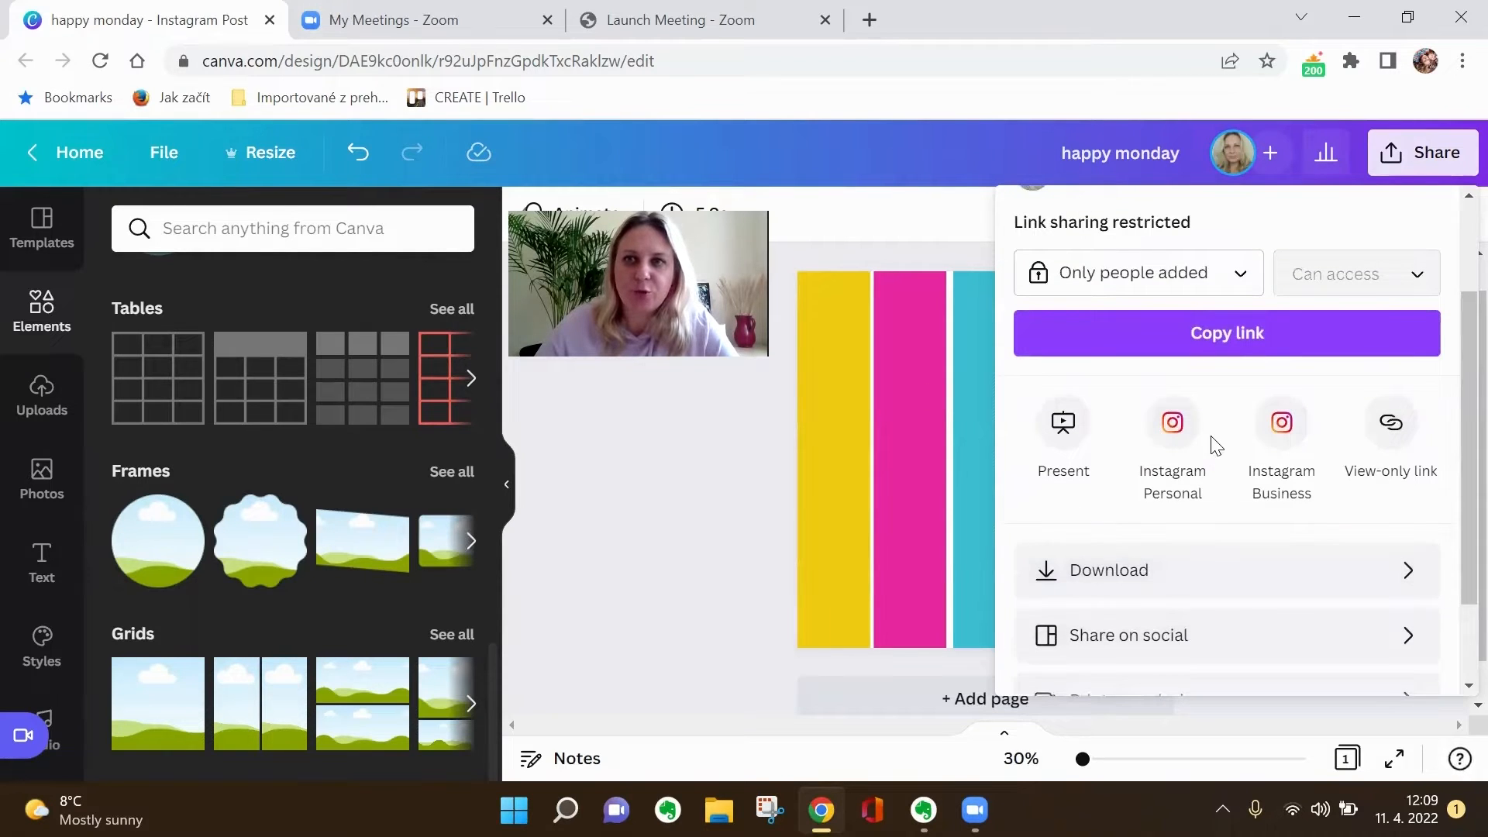
pyautogui.scroll(2, 1215, 443)
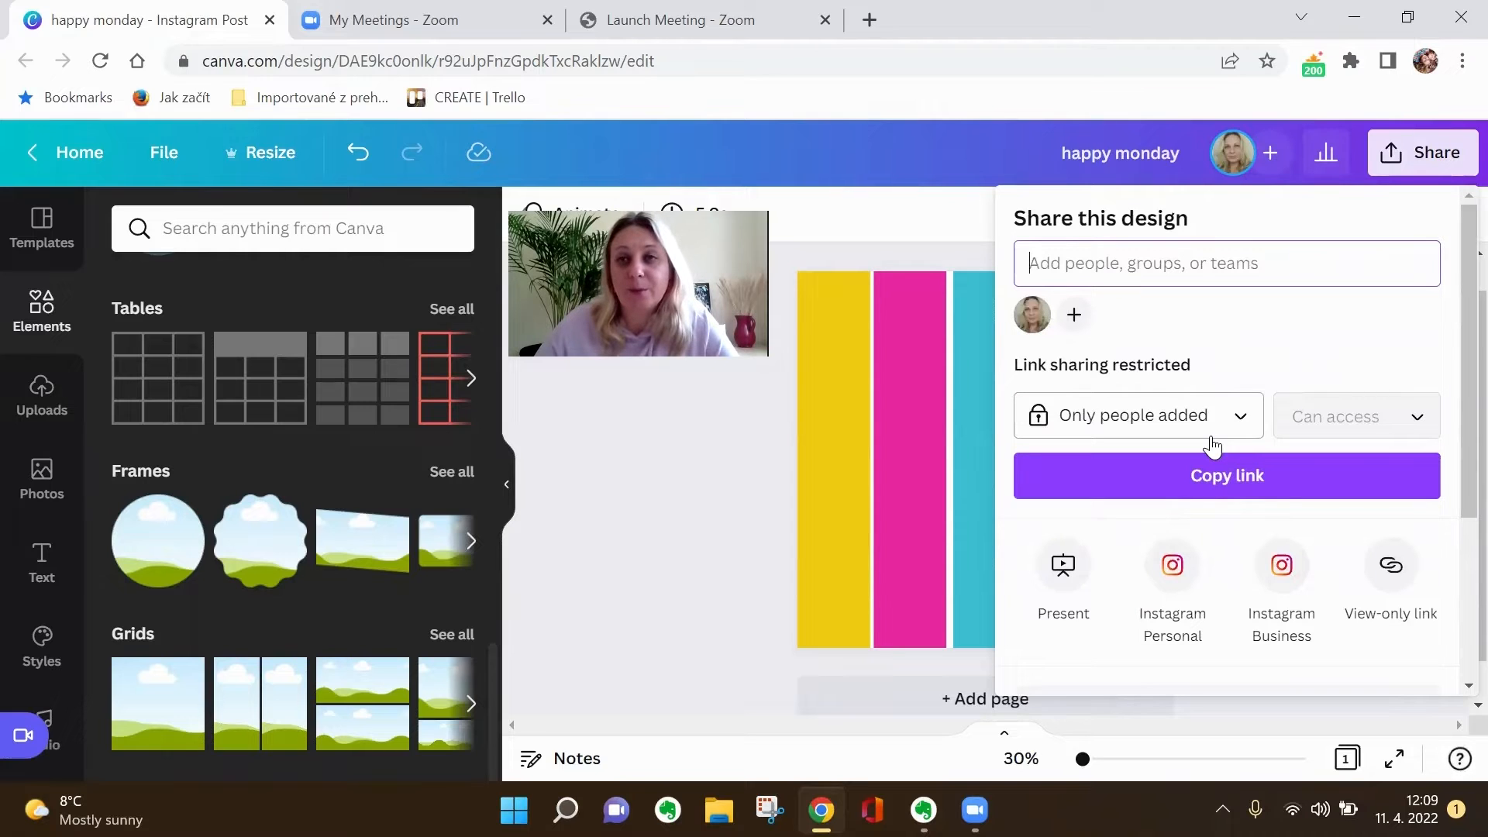
pyautogui.scroll(-3, 1213, 448)
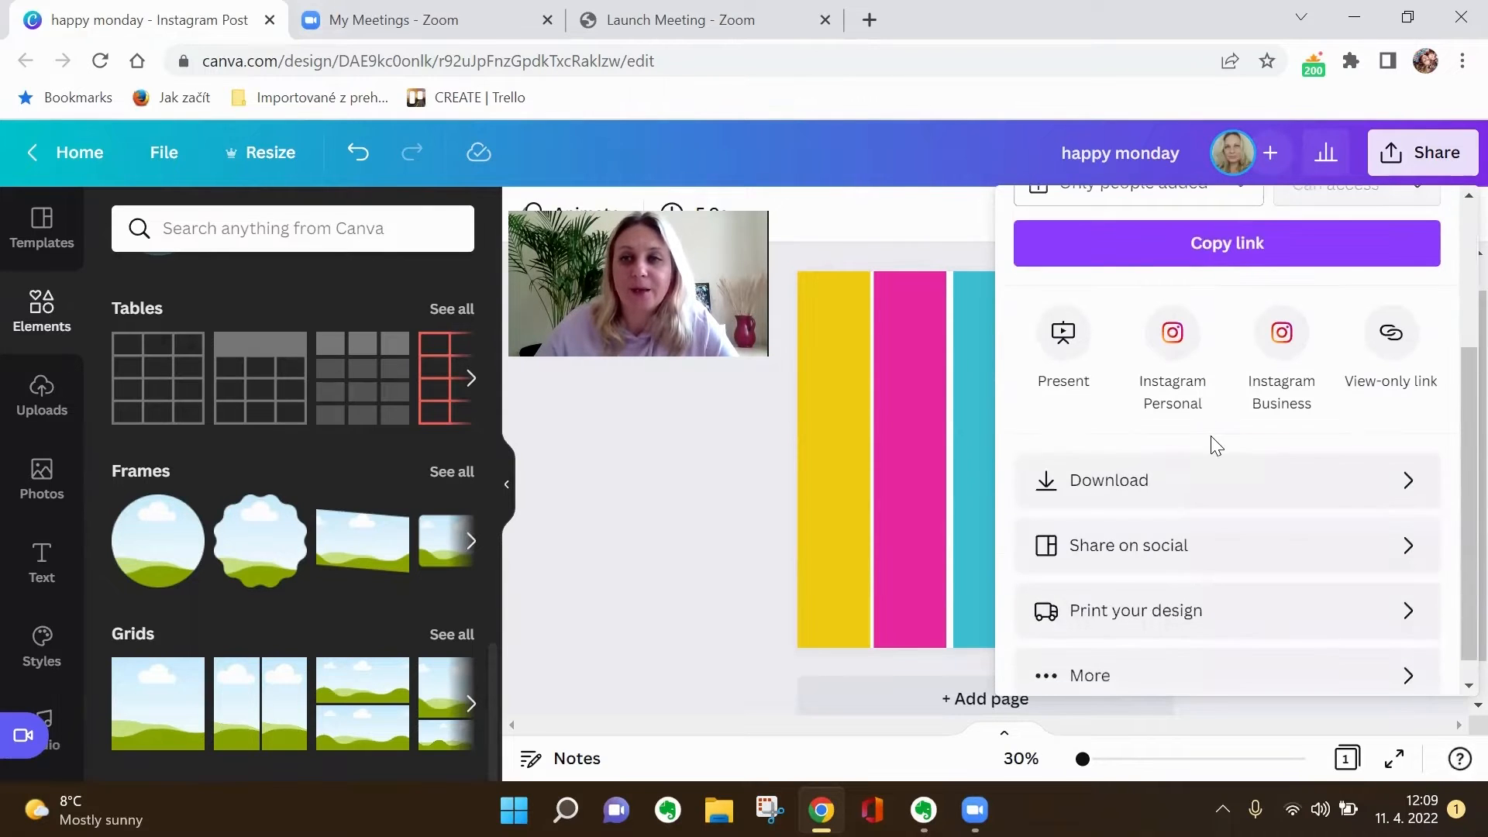
pyautogui.scroll(-1, 1215, 445)
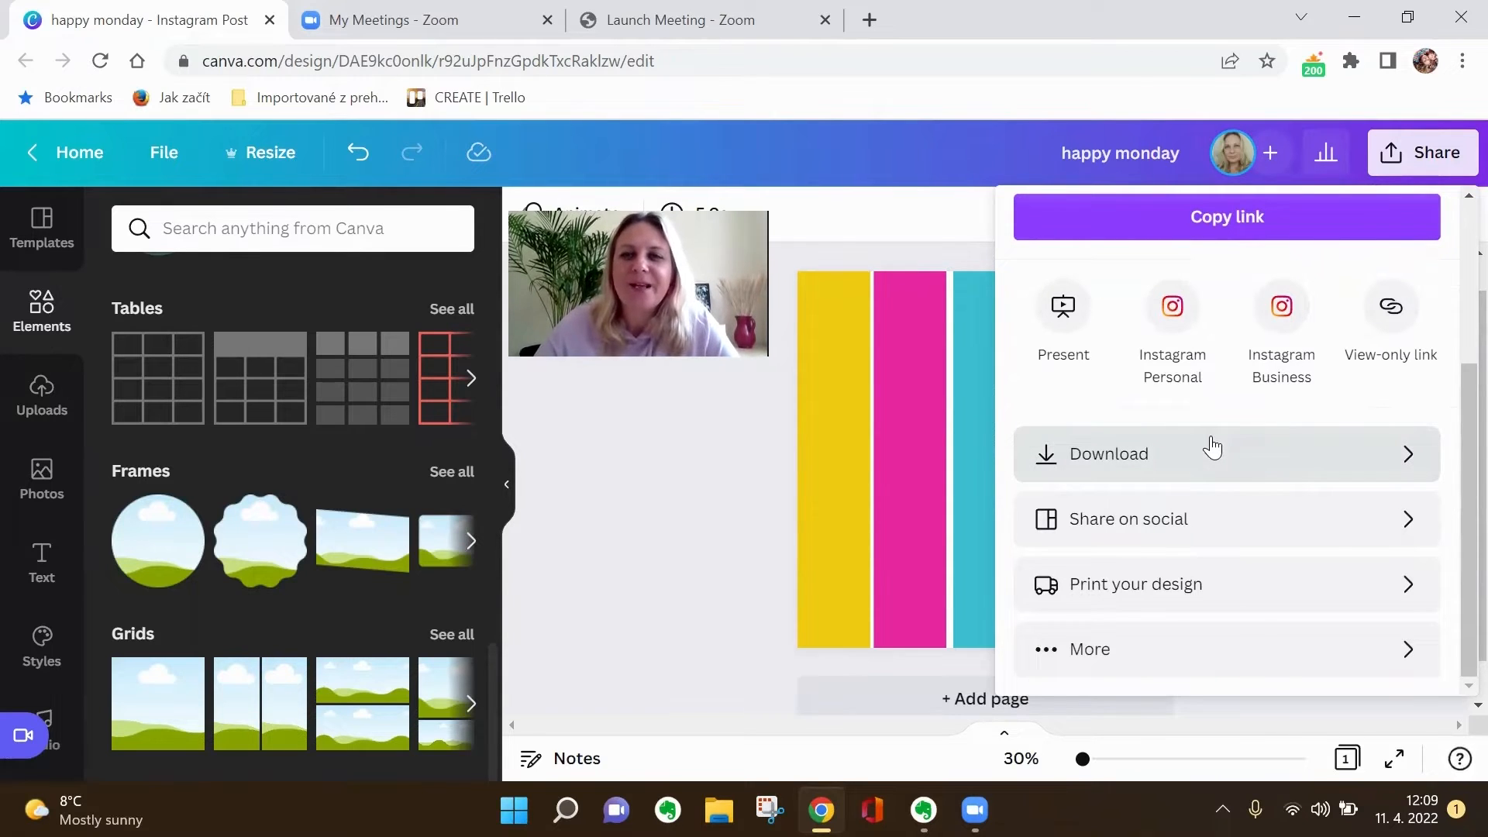
pyautogui.click(1395, 455)
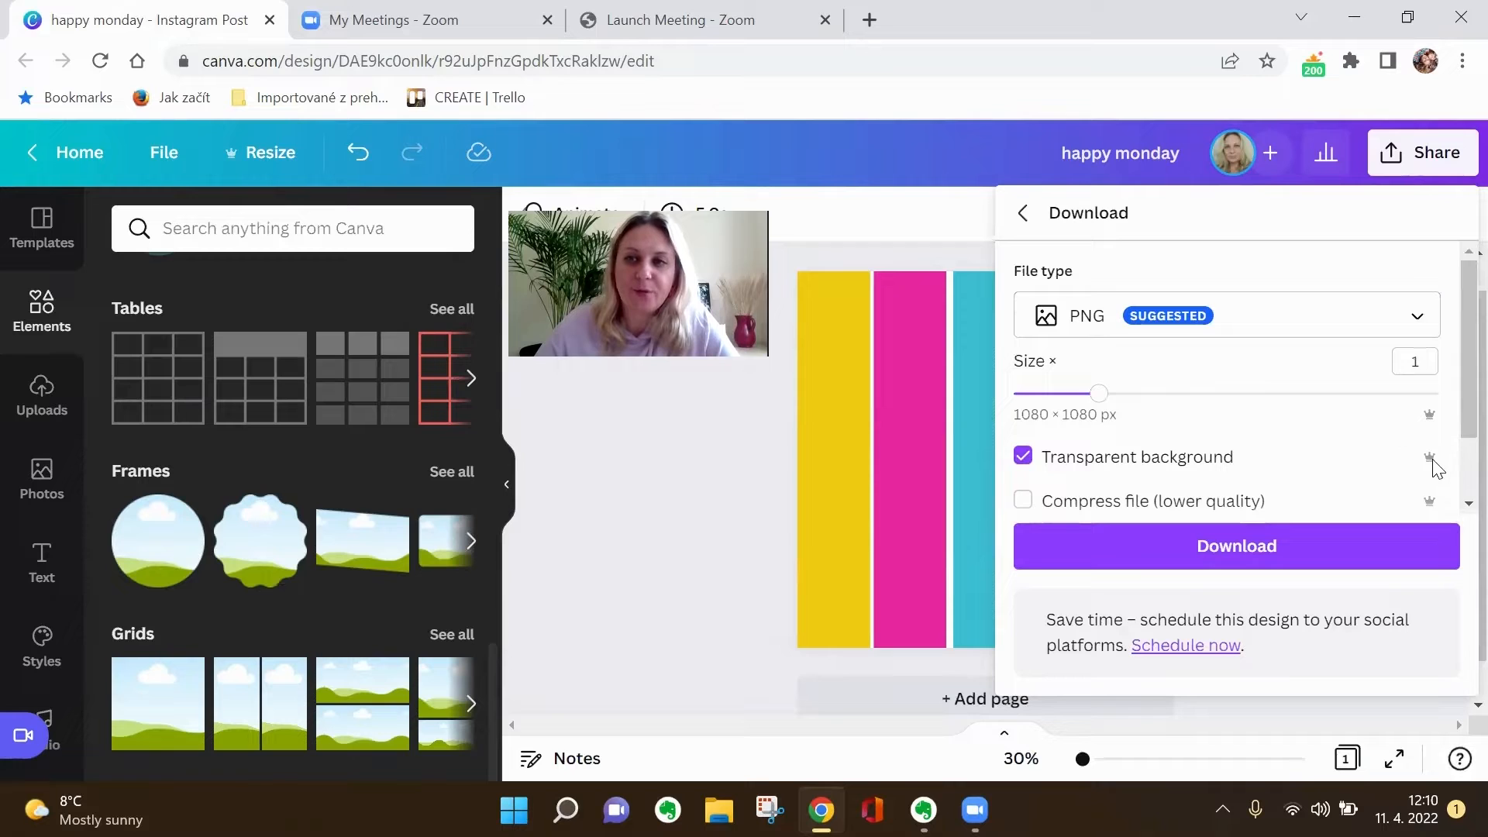
pyautogui.click(1242, 535)
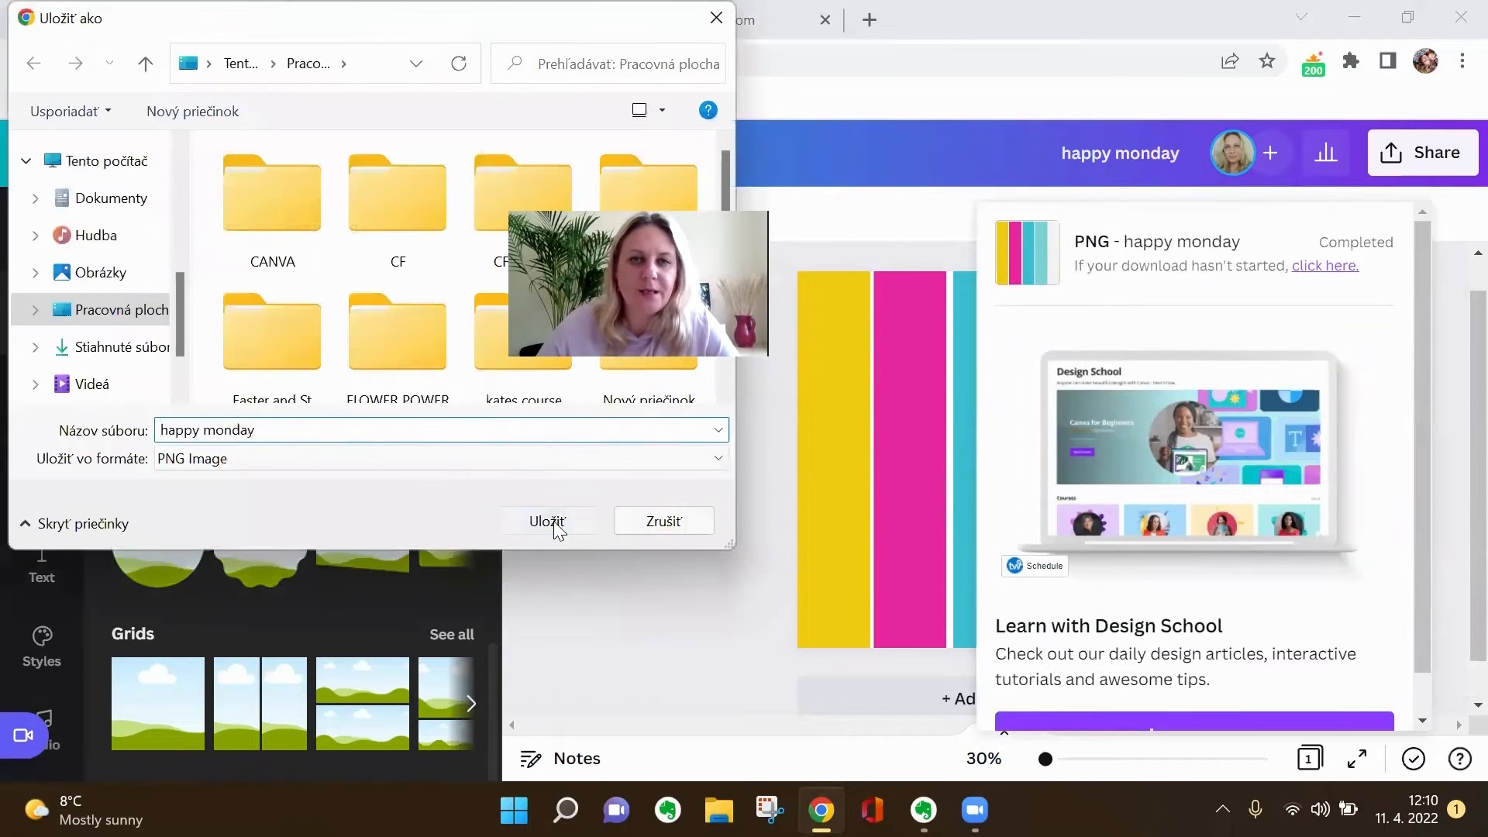
pyautogui.click(553, 520)
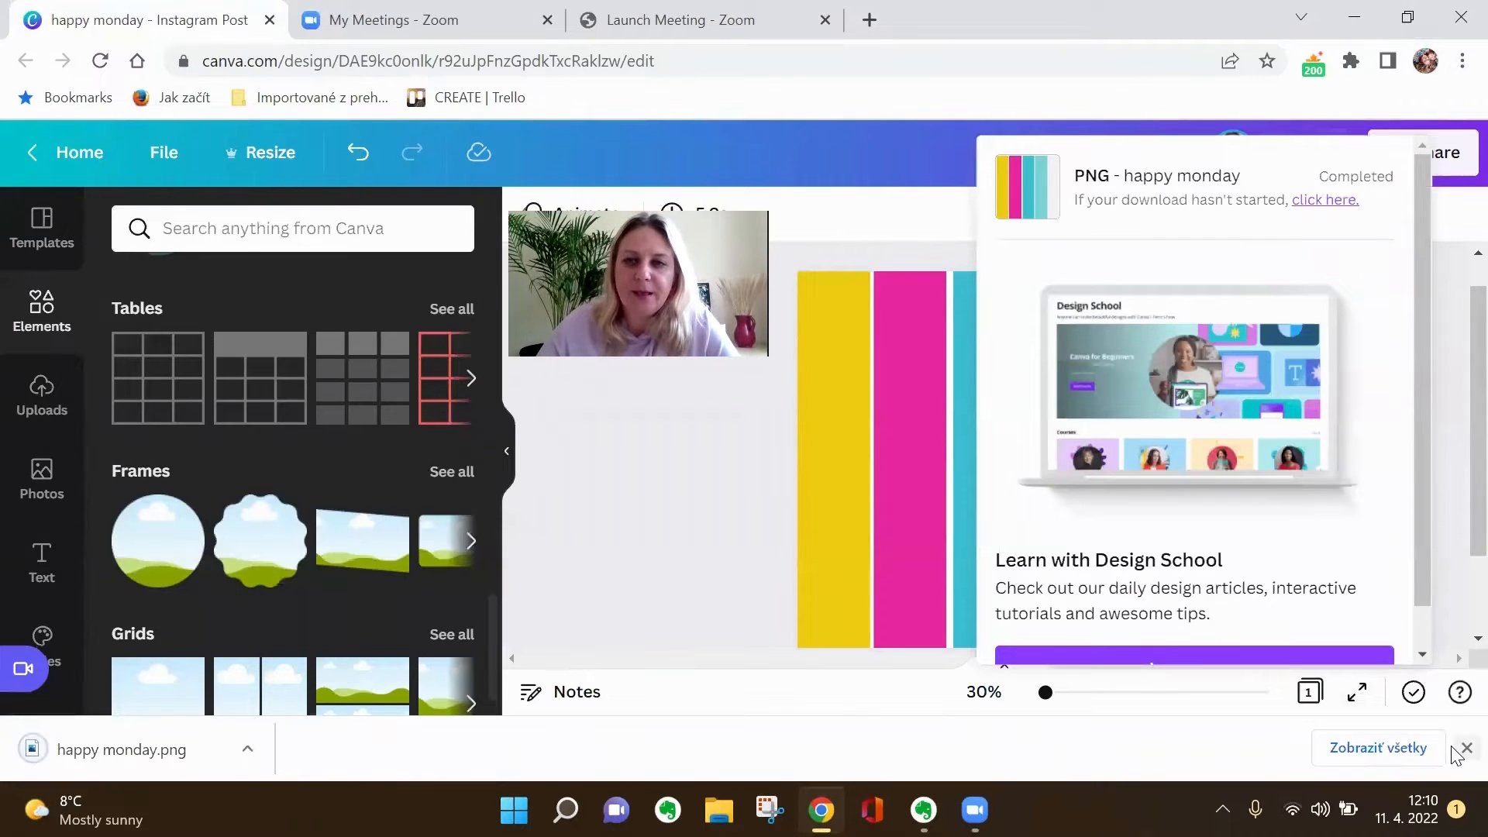
pyautogui.click(1466, 747)
# - Upload the saved happy monday image from the desktop to the media uploads
pyautogui.click(41, 422)
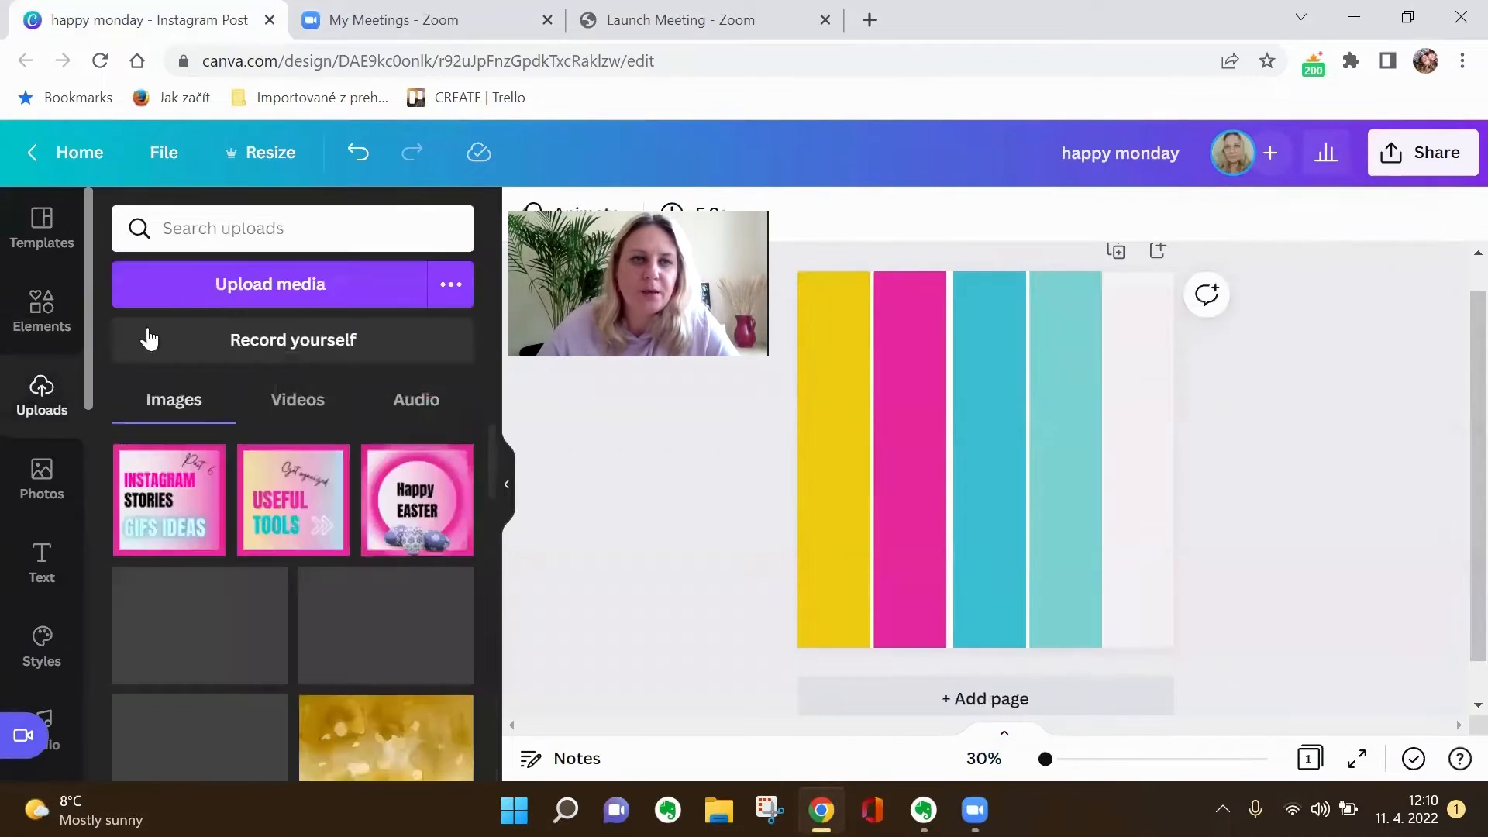
pyautogui.click(206, 282)
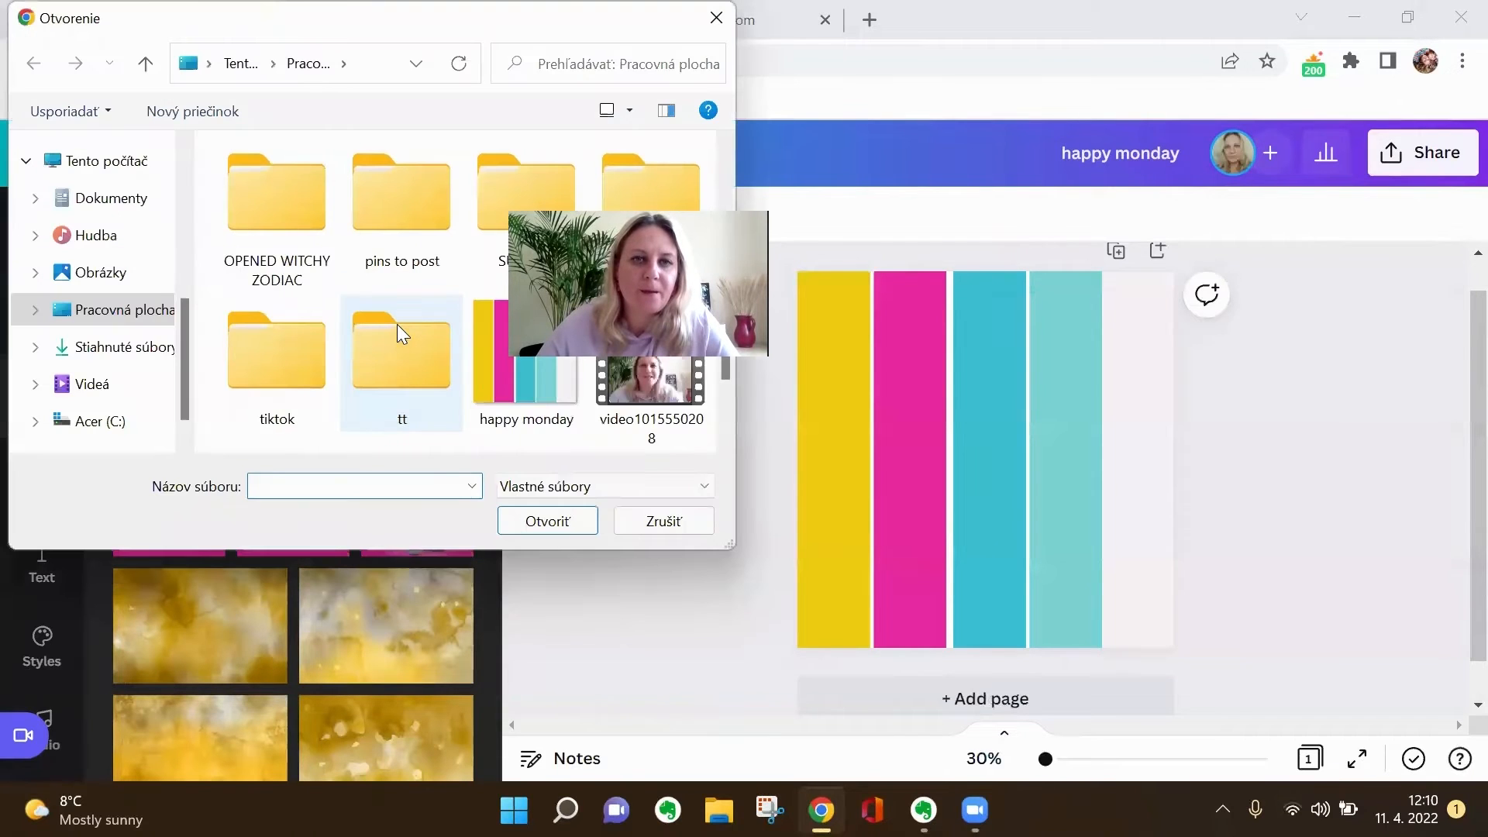
pyautogui.click(526, 384)
pyautogui.click(550, 523)
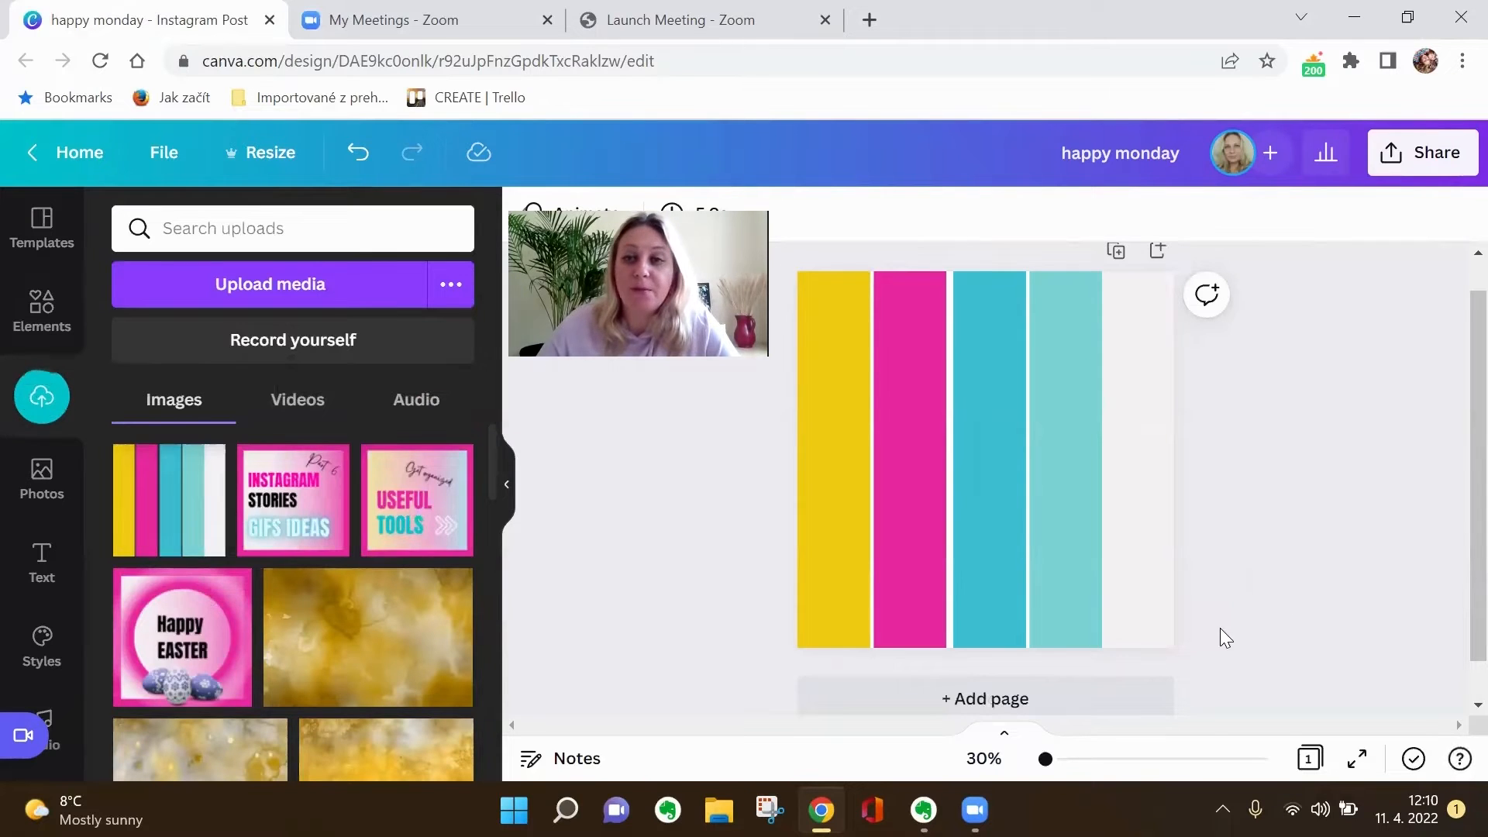
# - Add a blank second page and set the uploaded stripe image as its full-page background
pyautogui.scroll(-1, 1235, 617)
pyautogui.scroll(1, 1239, 542)
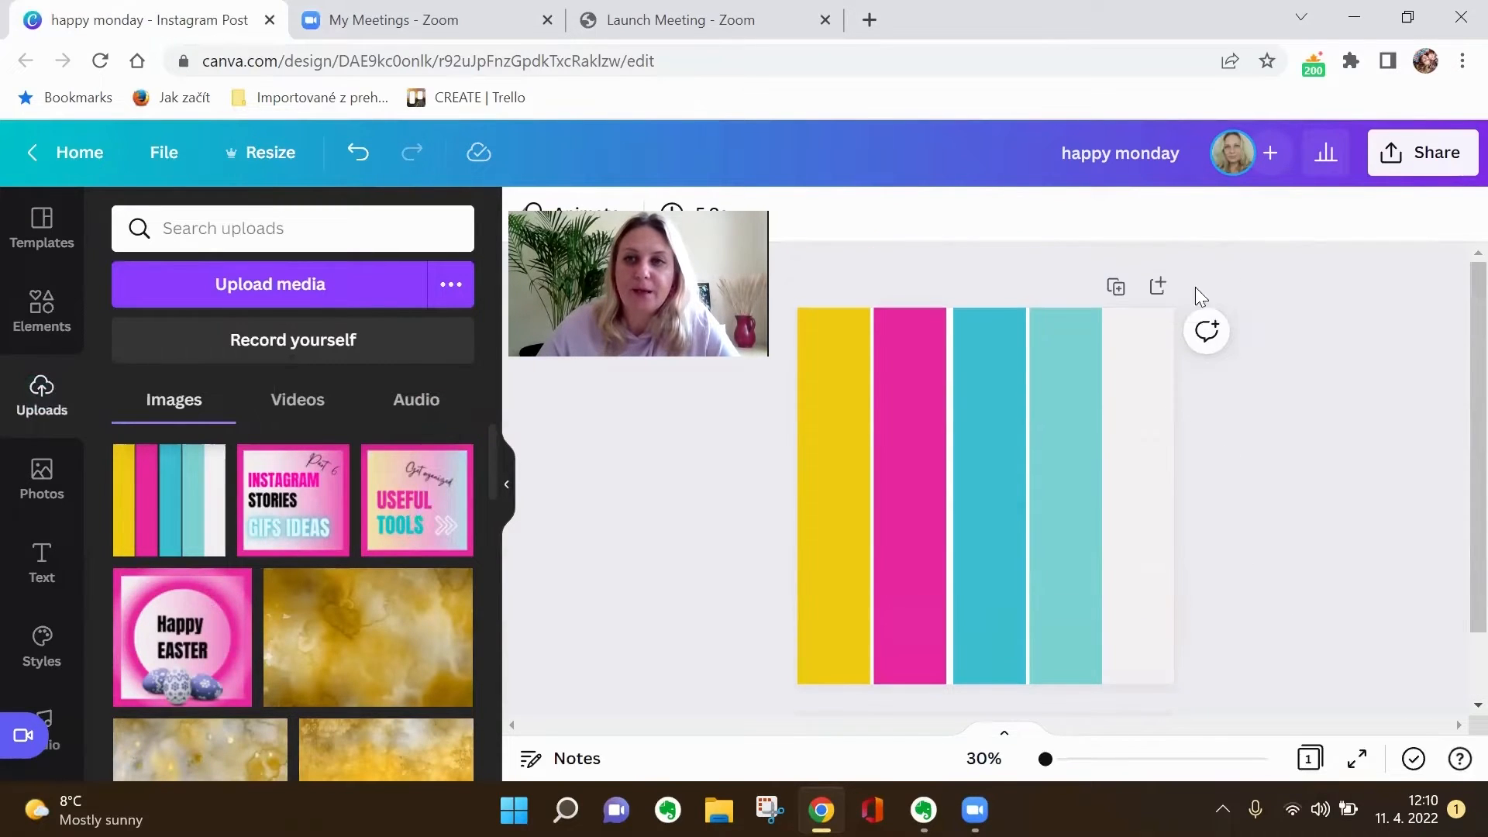
pyautogui.click(1155, 289)
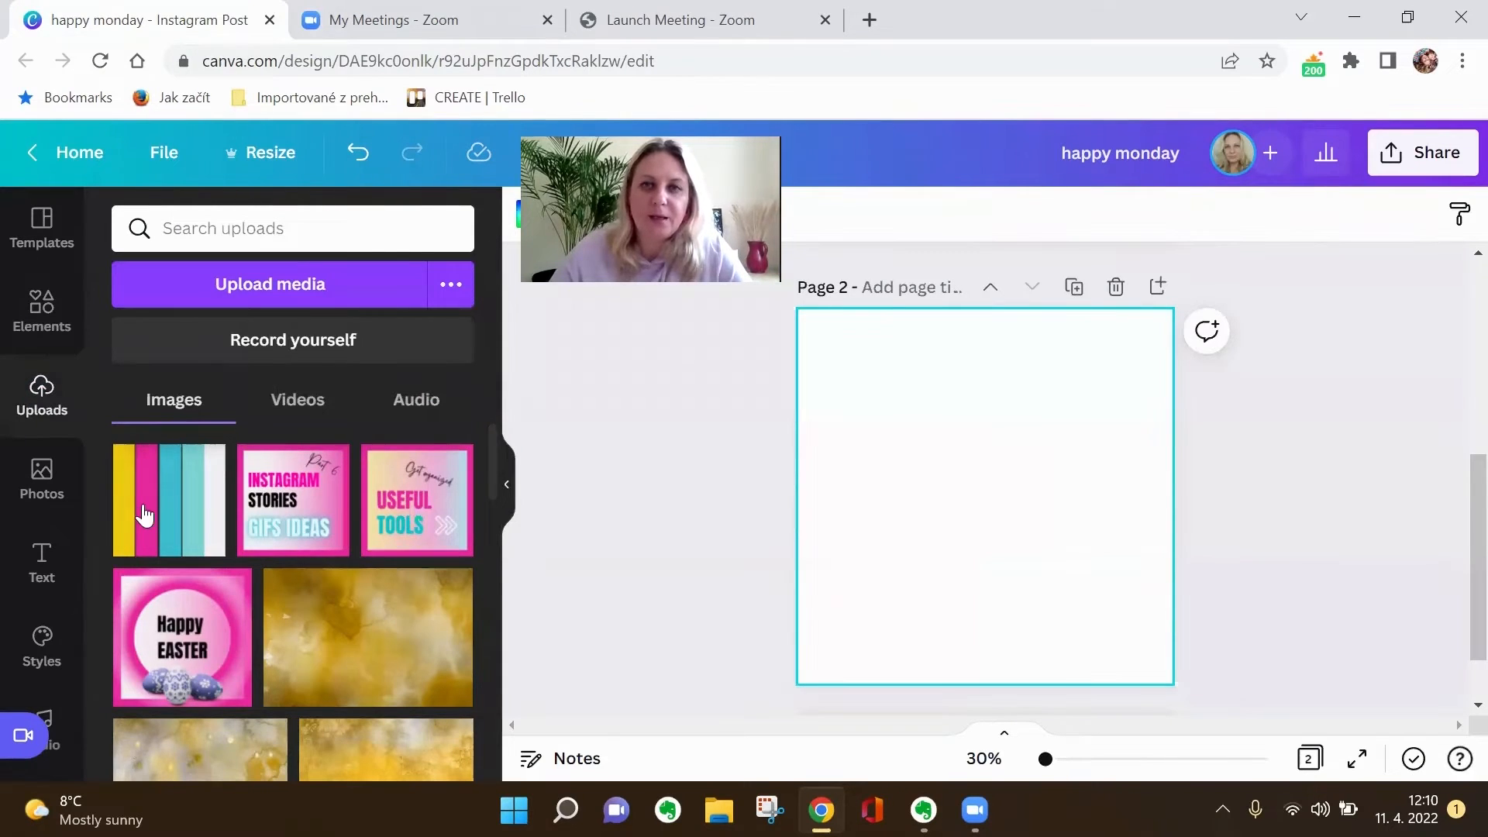
pyautogui.moveTo(144, 516); pyautogui.dragTo(823, 365)
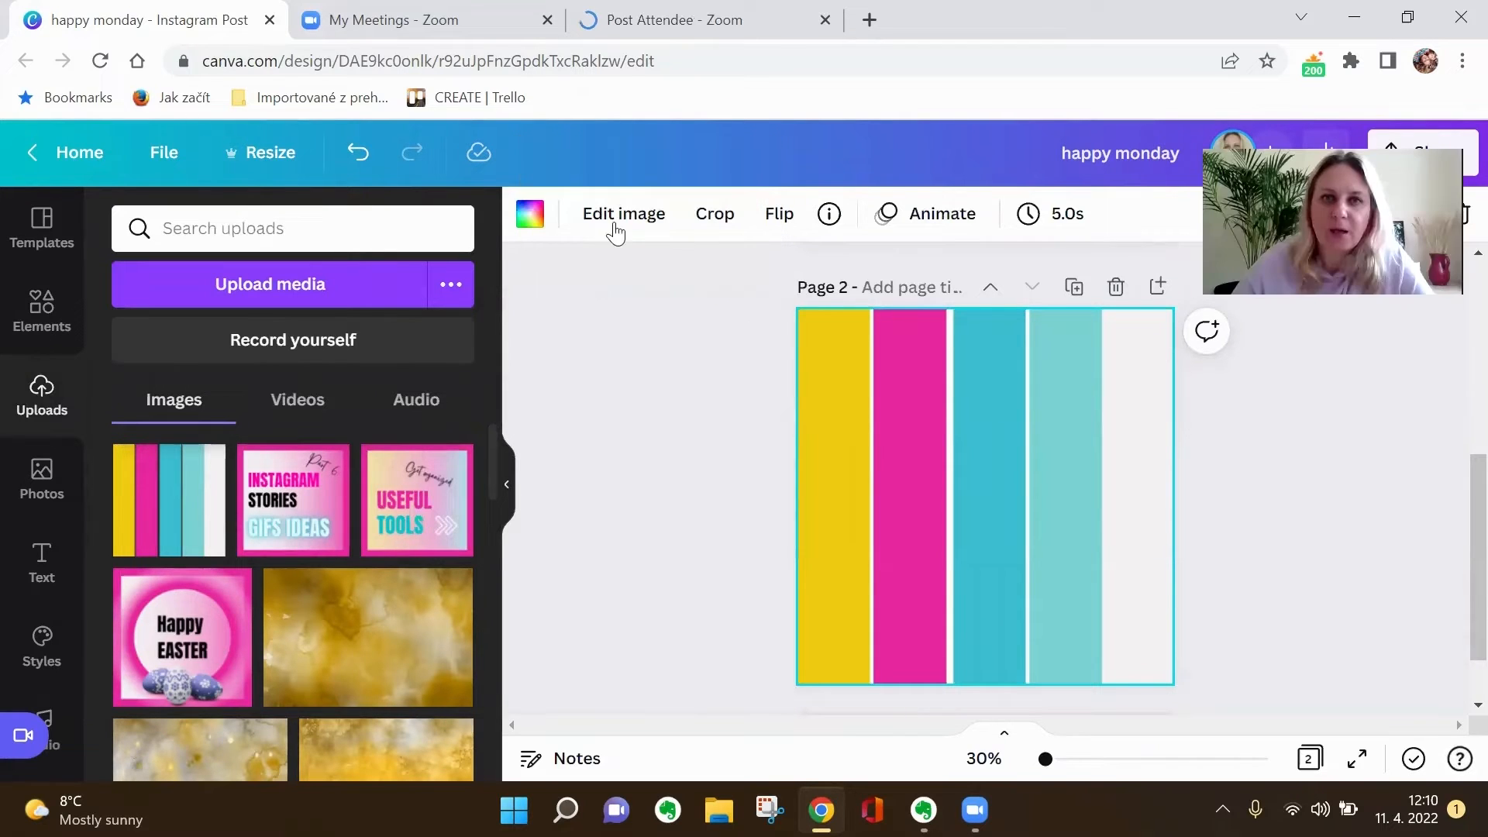
# - Apply a blur of 100 to the stripe background image on page 2
pyautogui.click(616, 232)
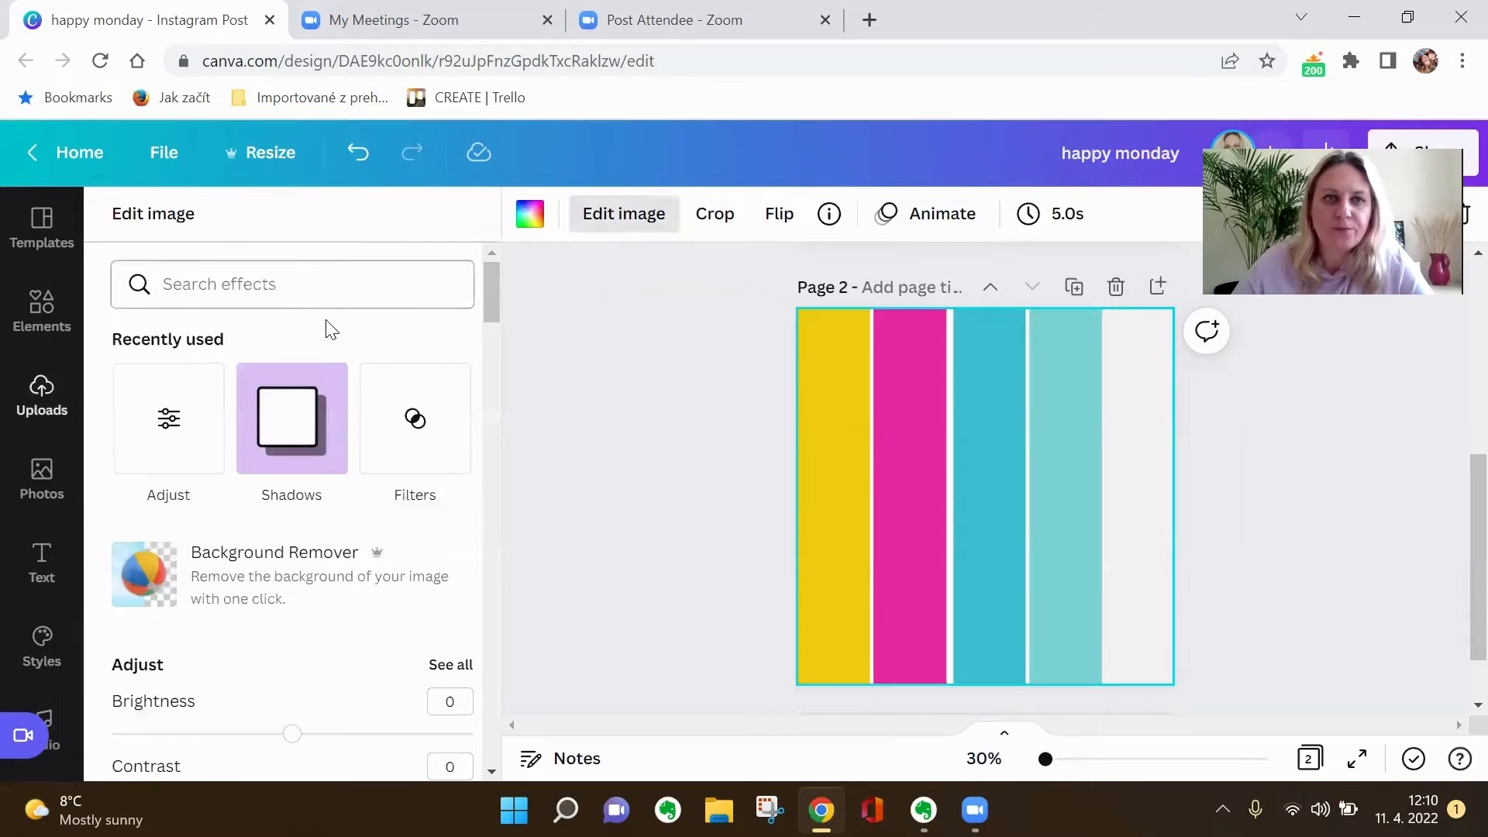
pyautogui.scroll(-2, 362, 526)
pyautogui.scroll(-2, 362, 526)
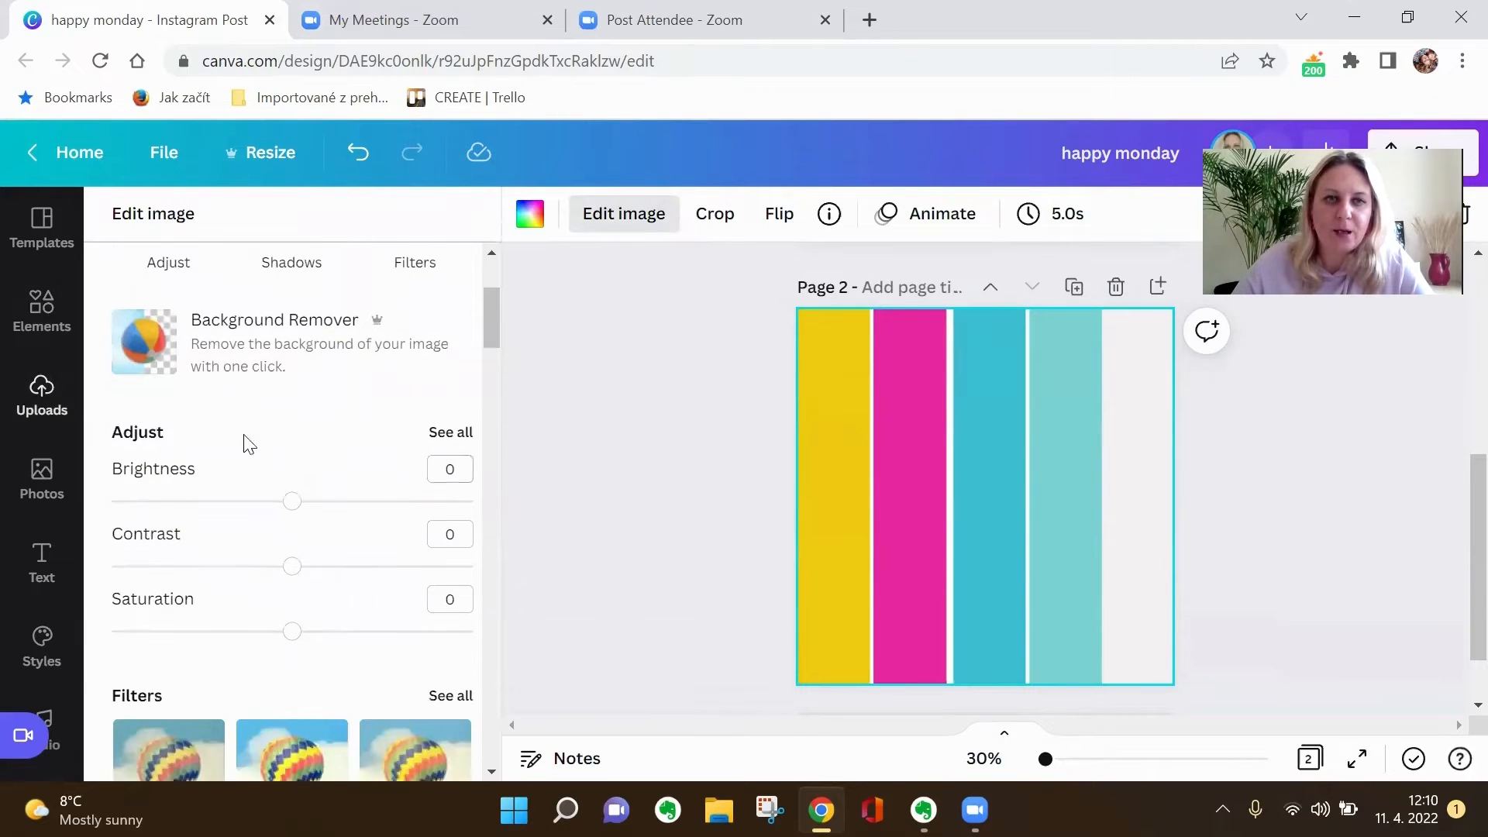
pyautogui.click(447, 438)
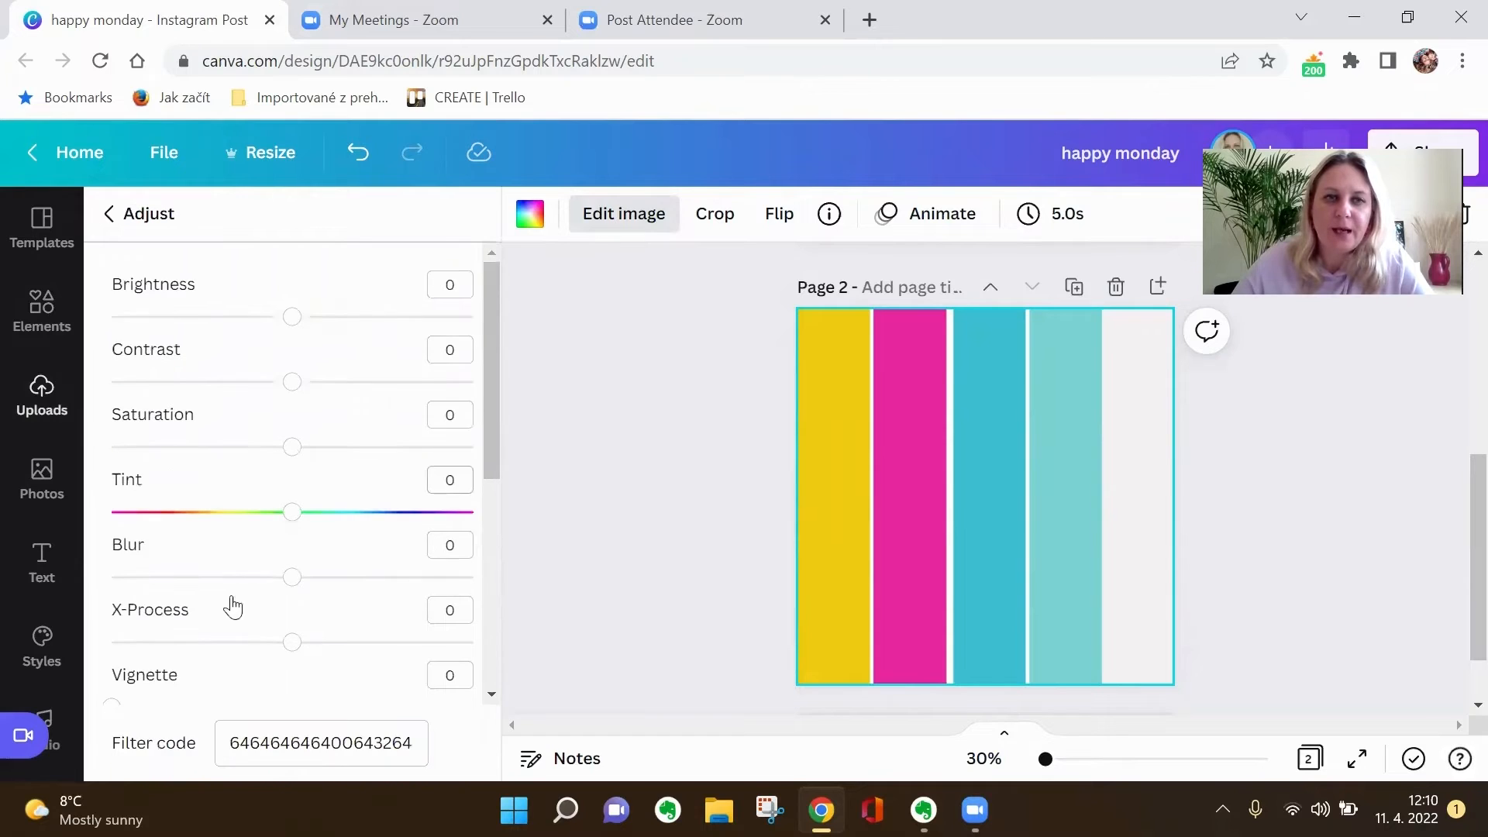
pyautogui.moveTo(292, 580); pyautogui.dragTo(475, 591)
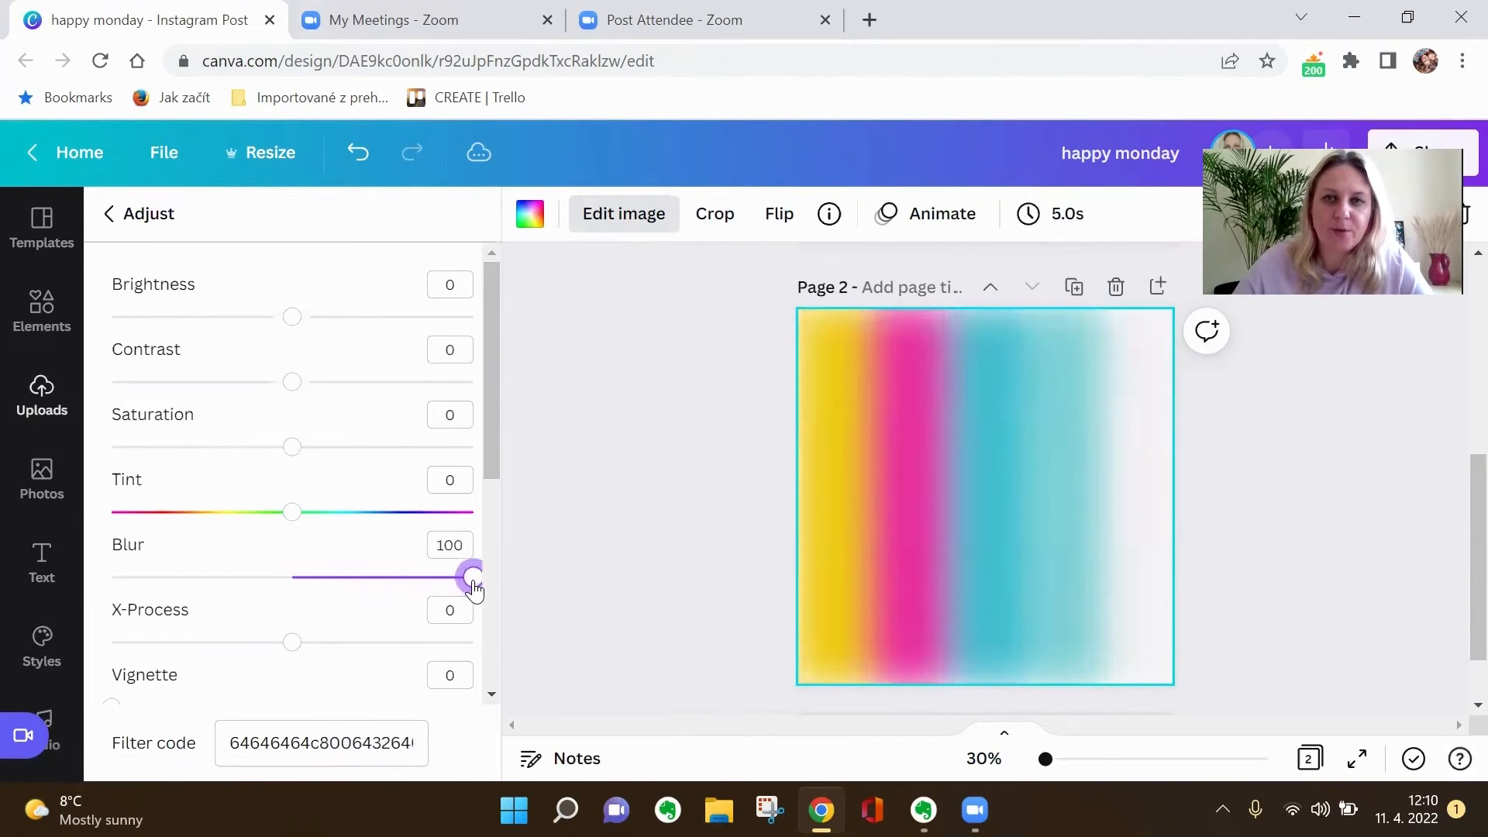
pyautogui.click(612, 587)
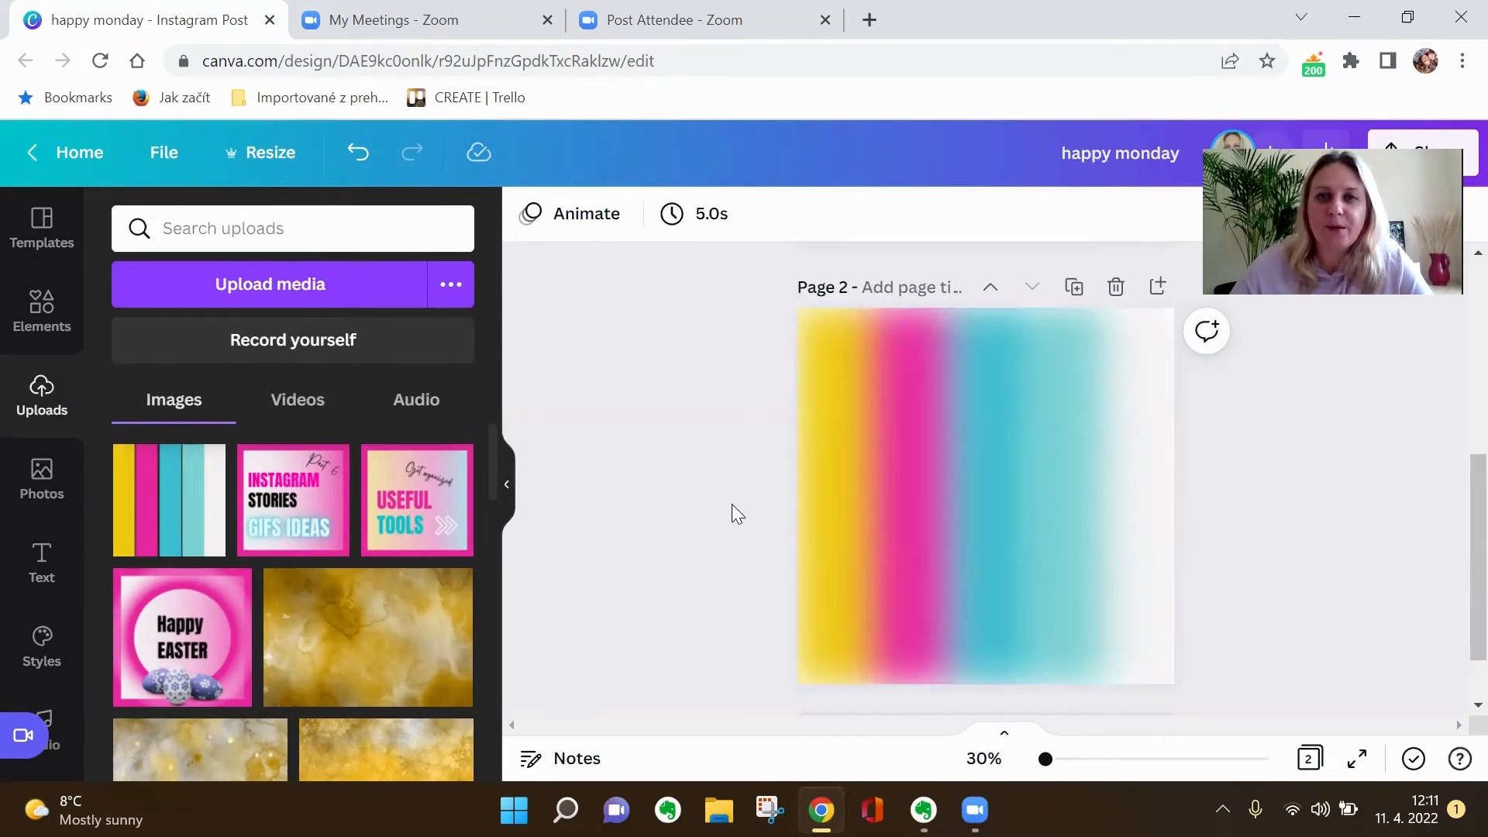
pyautogui.scroll(5, 1018, 629)
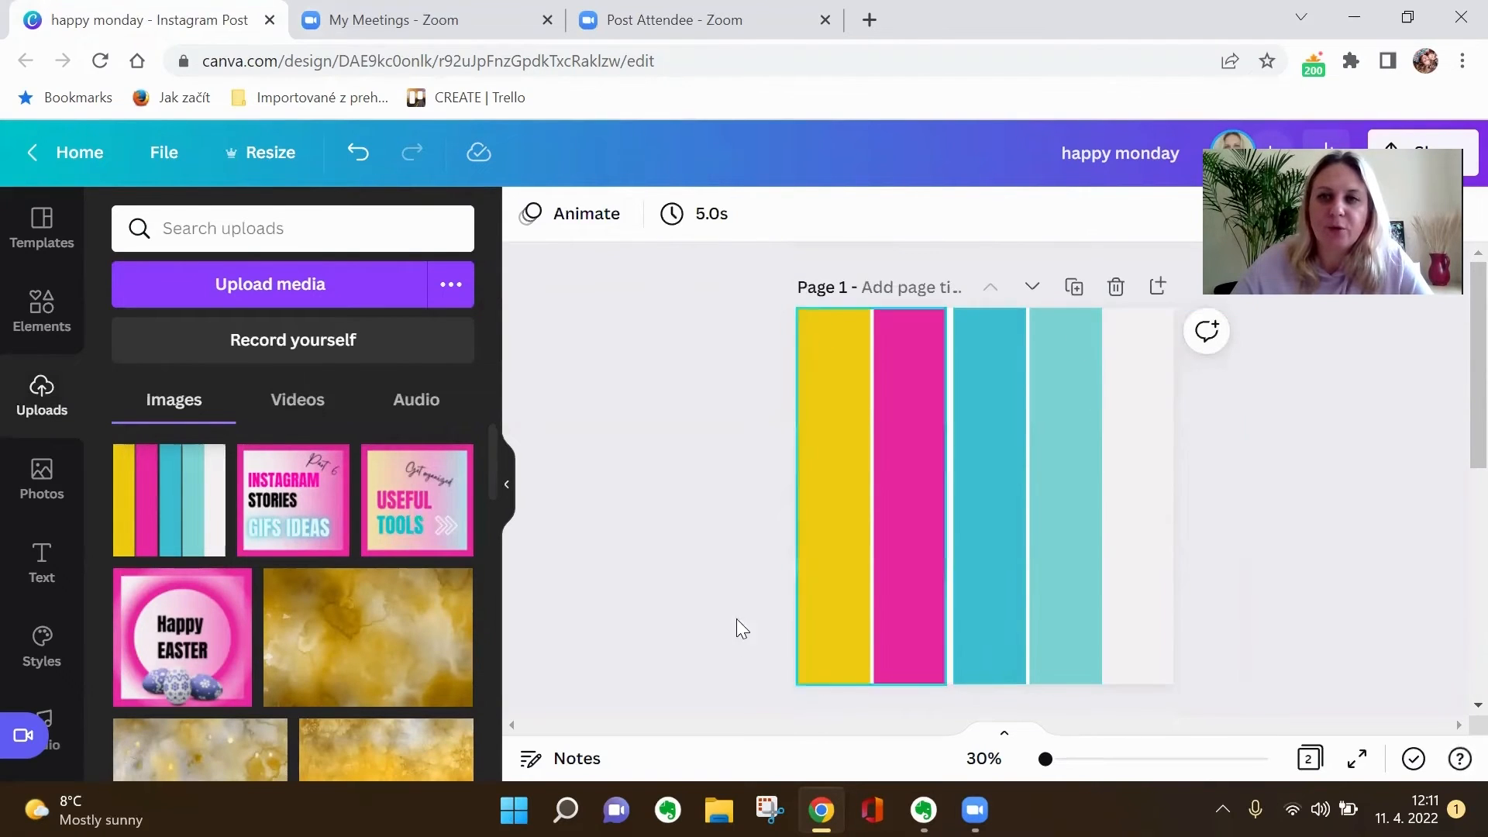
pyautogui.scroll(-5, 1189, 614)
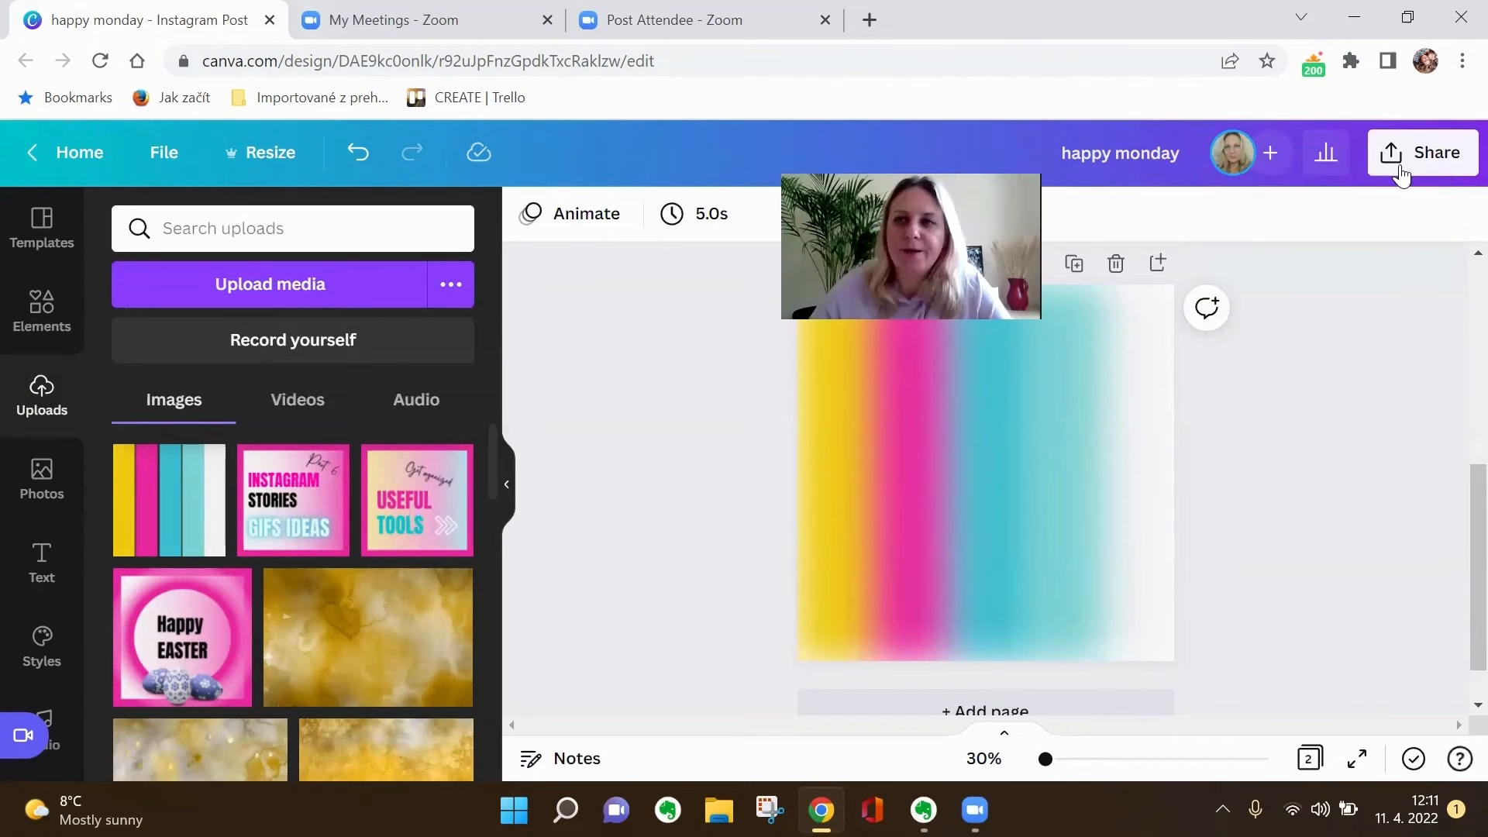
pyautogui.click(1401, 172)
pyautogui.scroll(-3, 1309, 493)
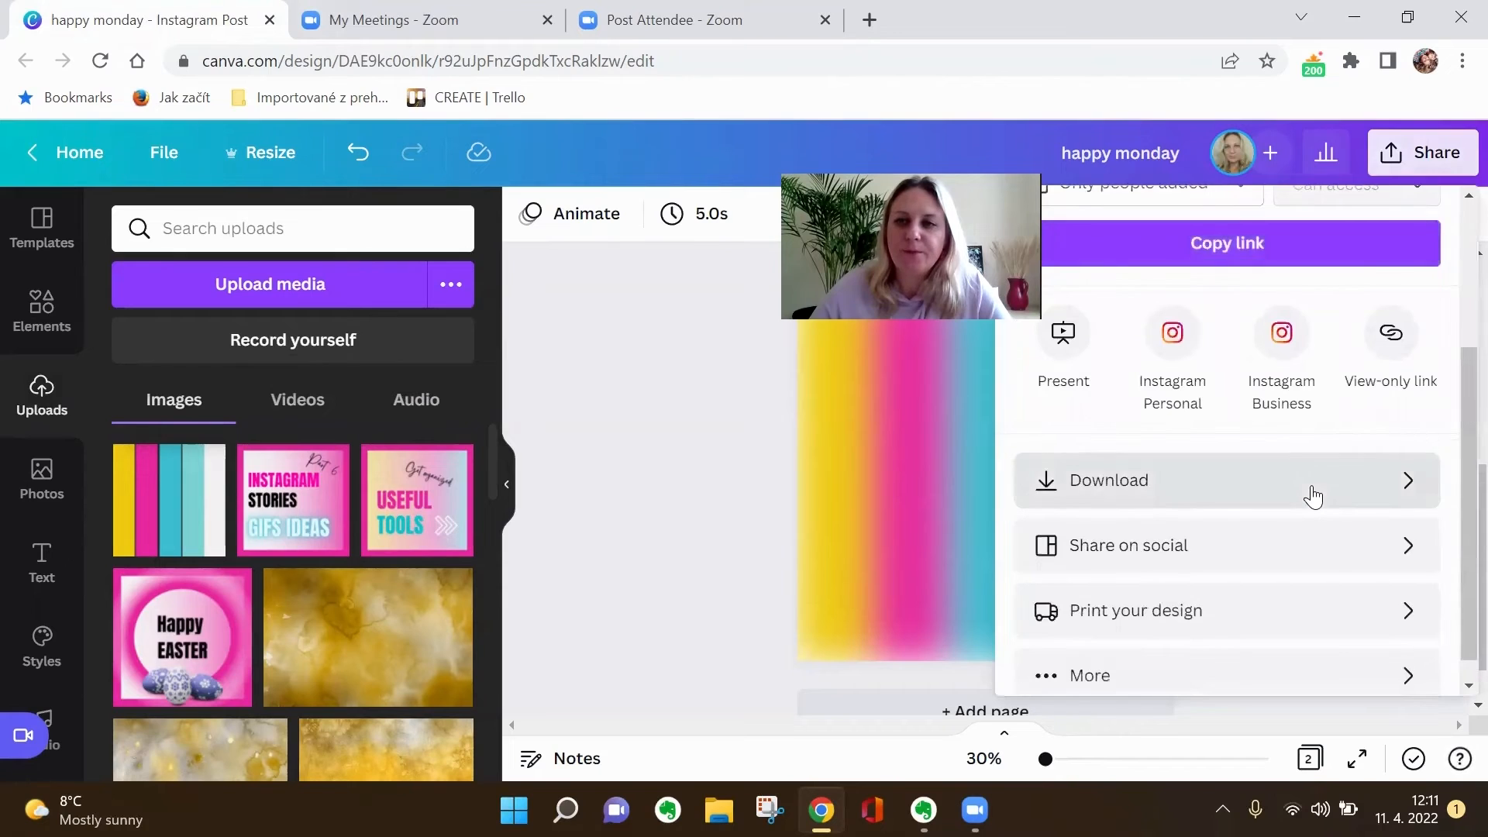
pyautogui.click(1311, 488)
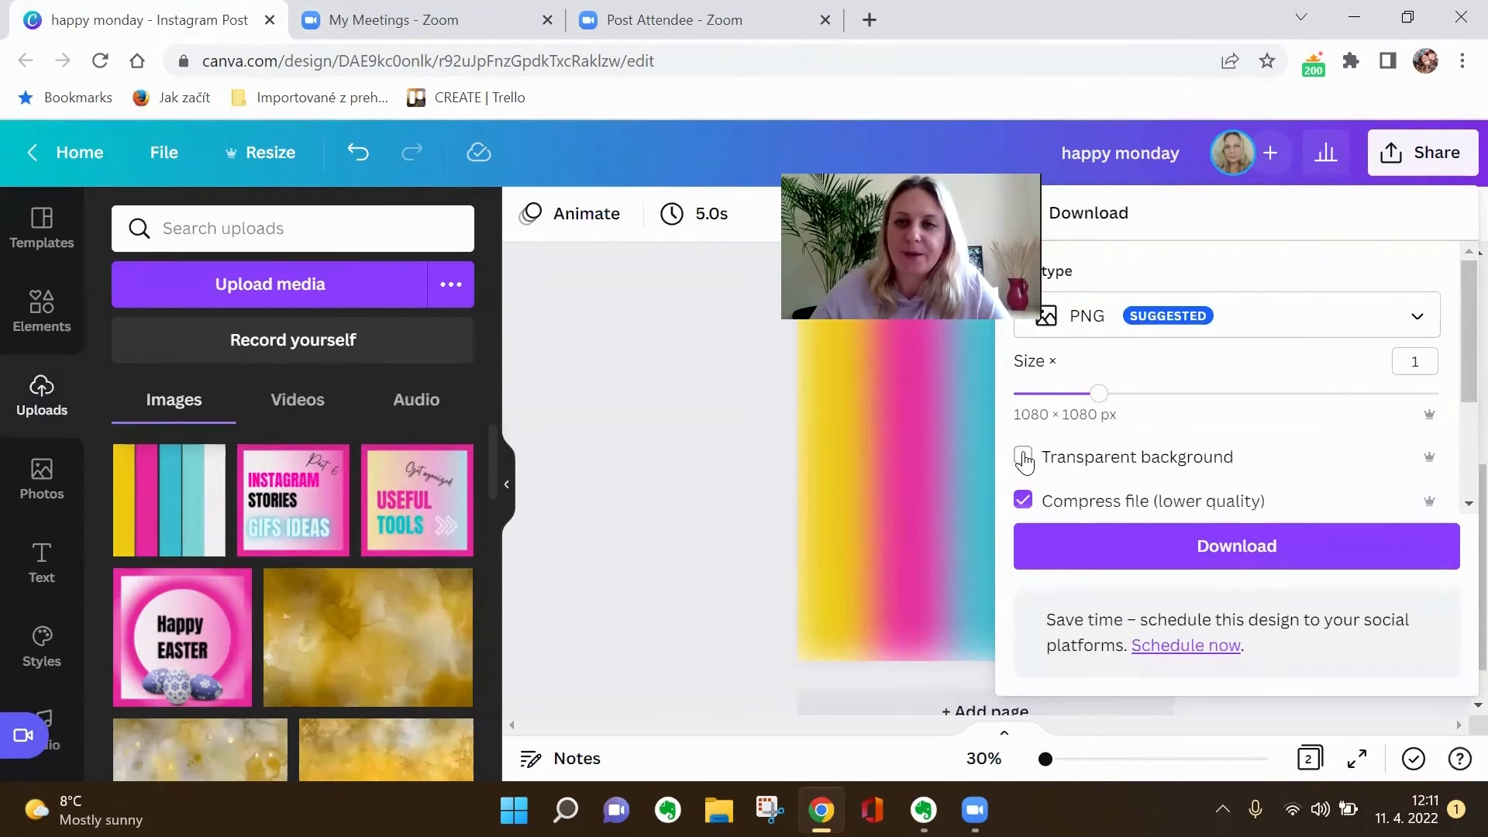
pyautogui.click(703, 489)
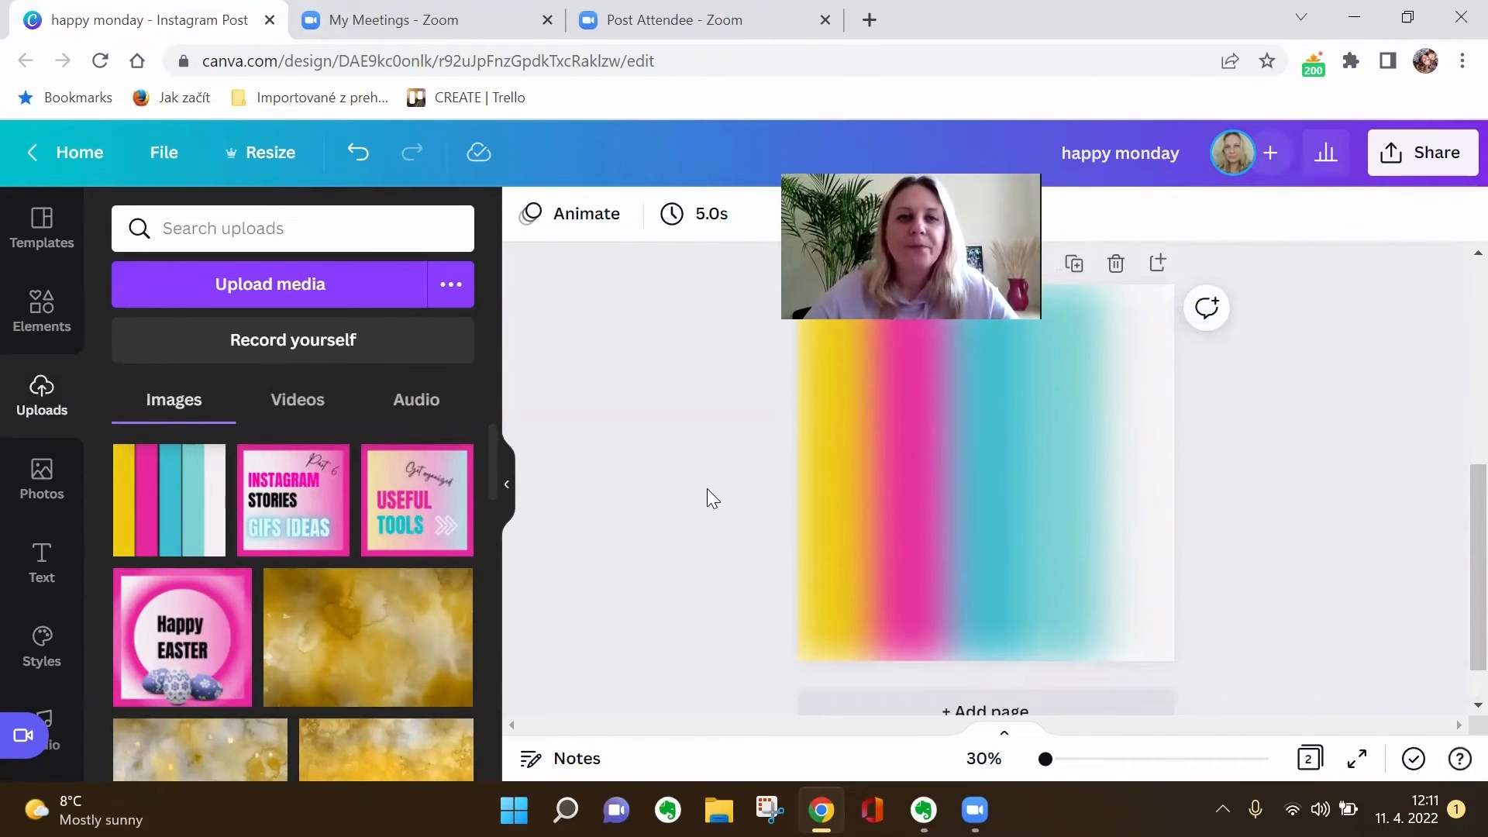
# - Examine the other image adjustment settings available for the blurred background on page 2
pyautogui.click(934, 508)
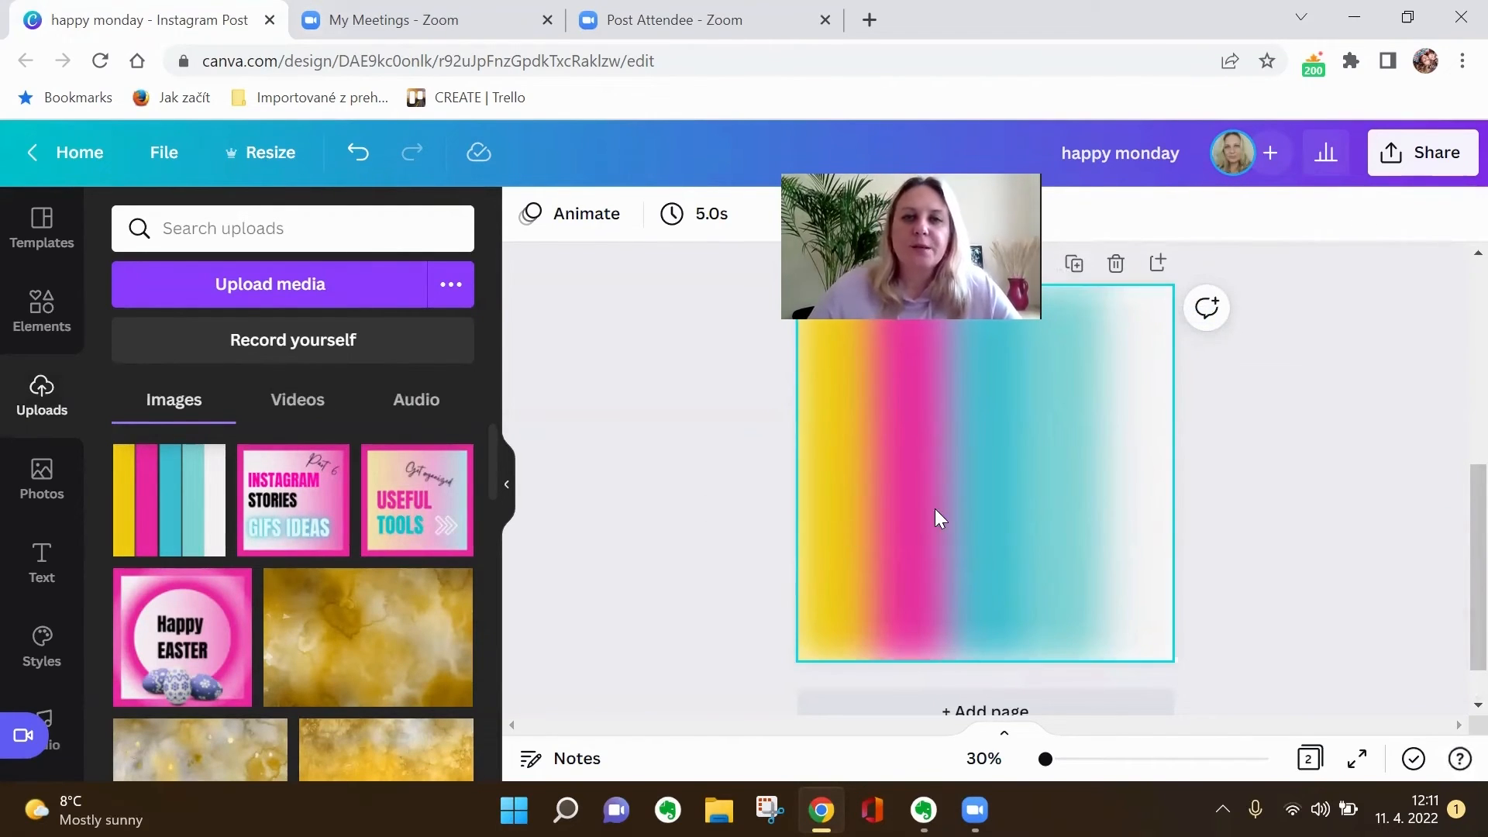
pyautogui.click(630, 223)
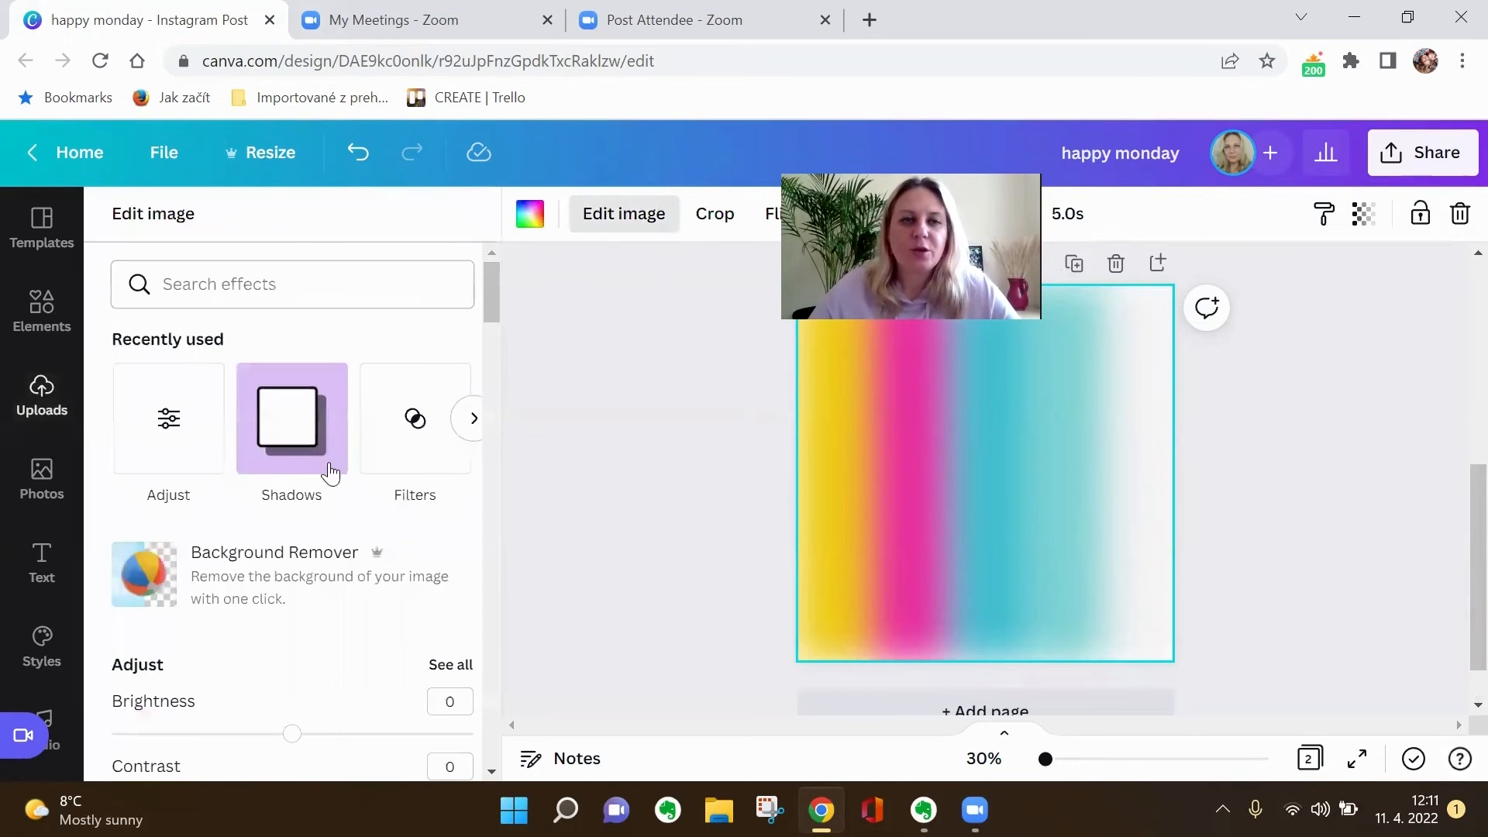
pyautogui.click(165, 420)
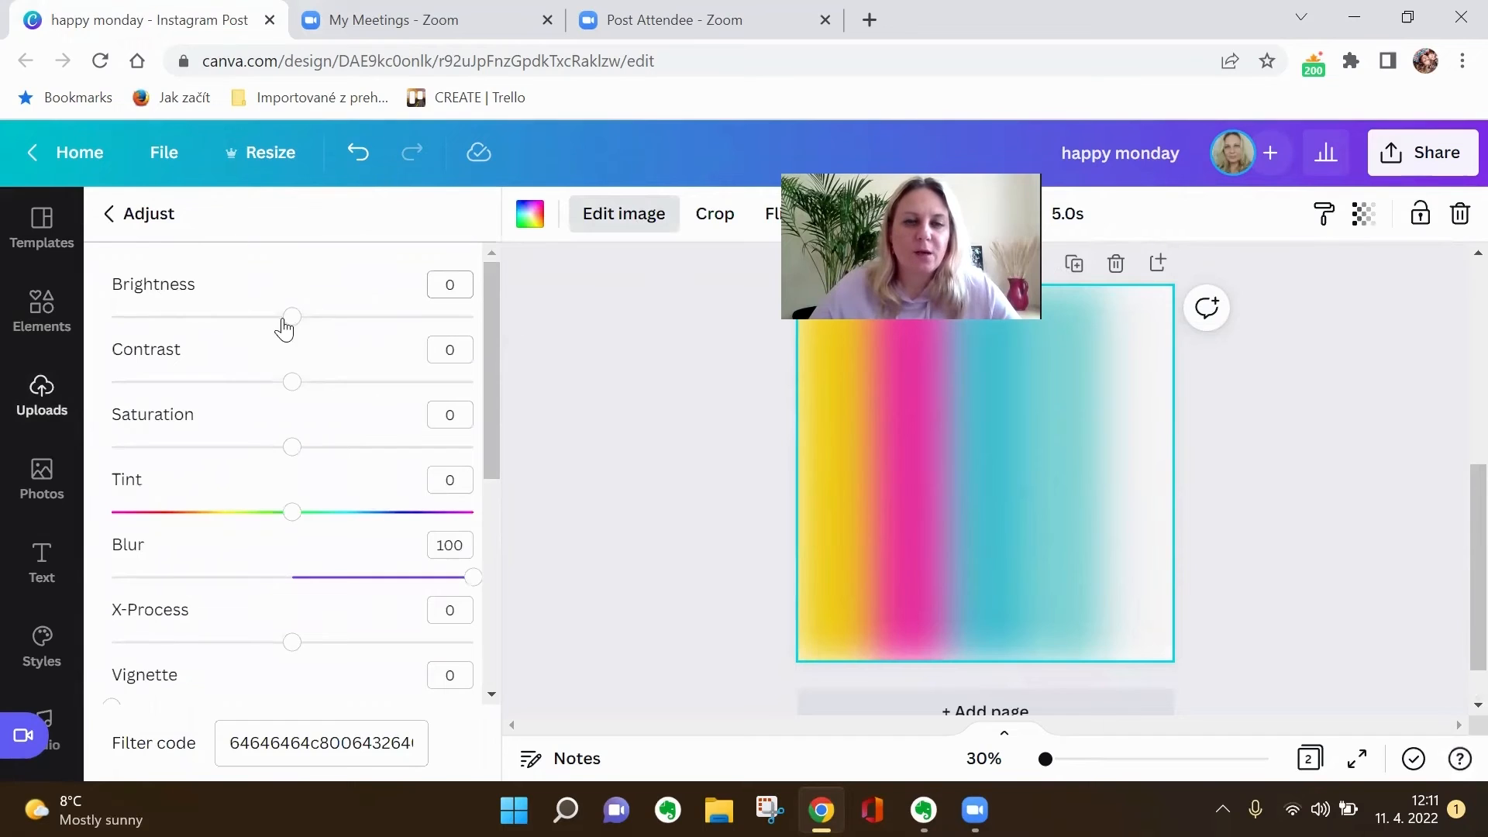
pyautogui.scroll(-5, 313, 404)
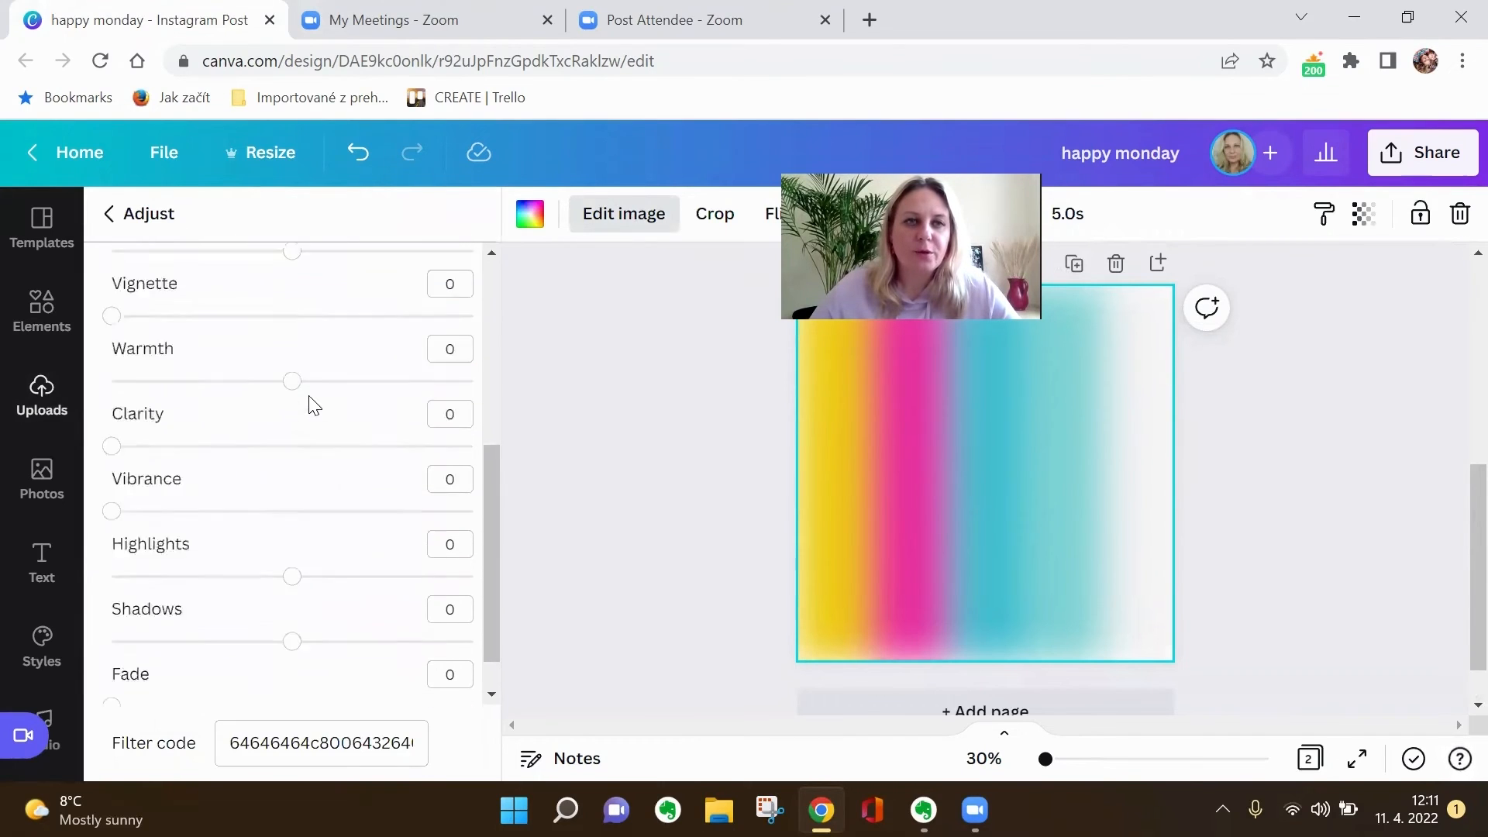
pyautogui.scroll(3, 332, 513)
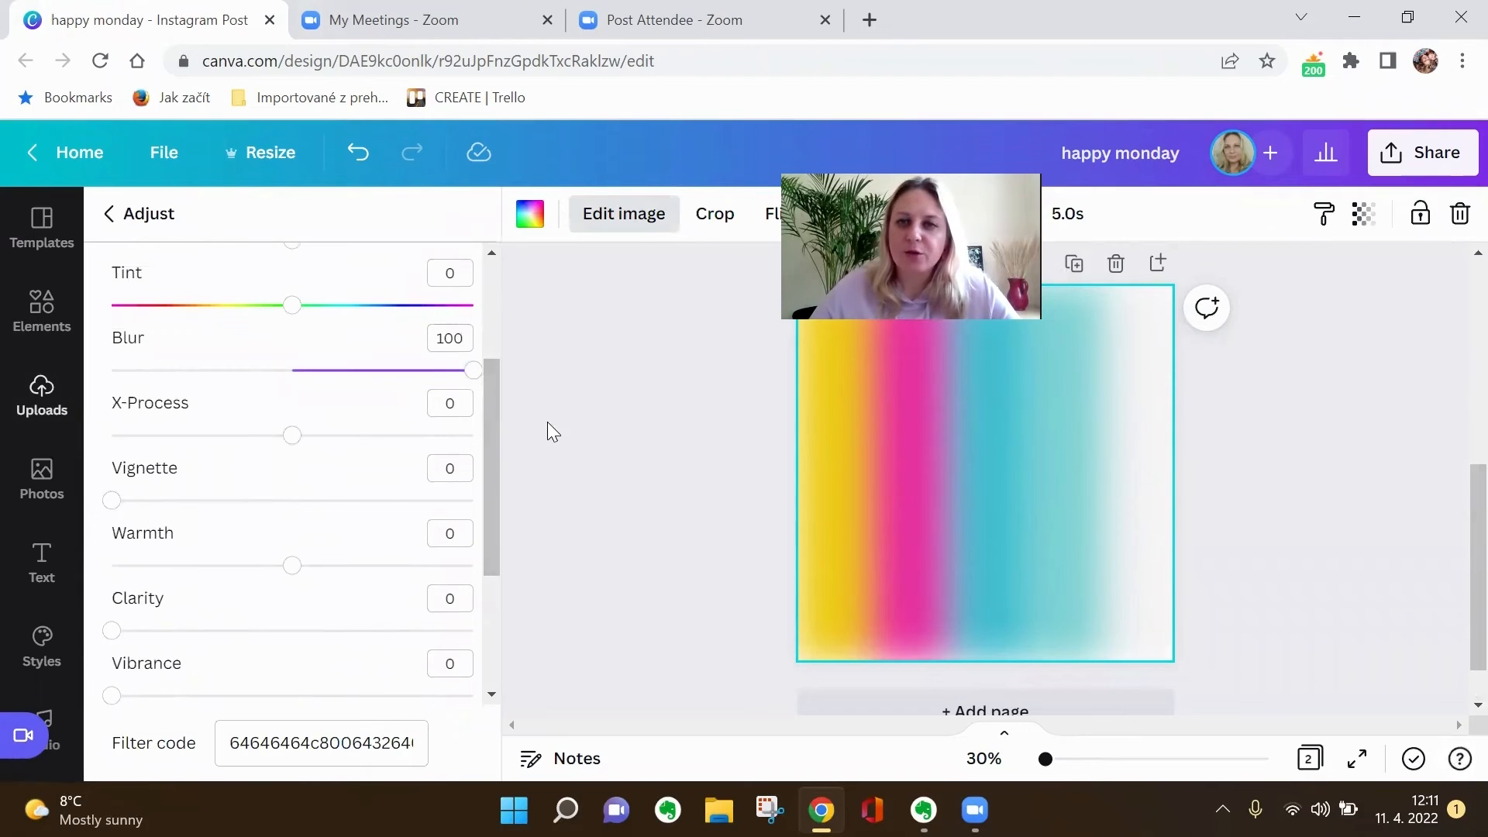
pyautogui.moveTo(917, 165); pyautogui.dragTo(1277, 117)
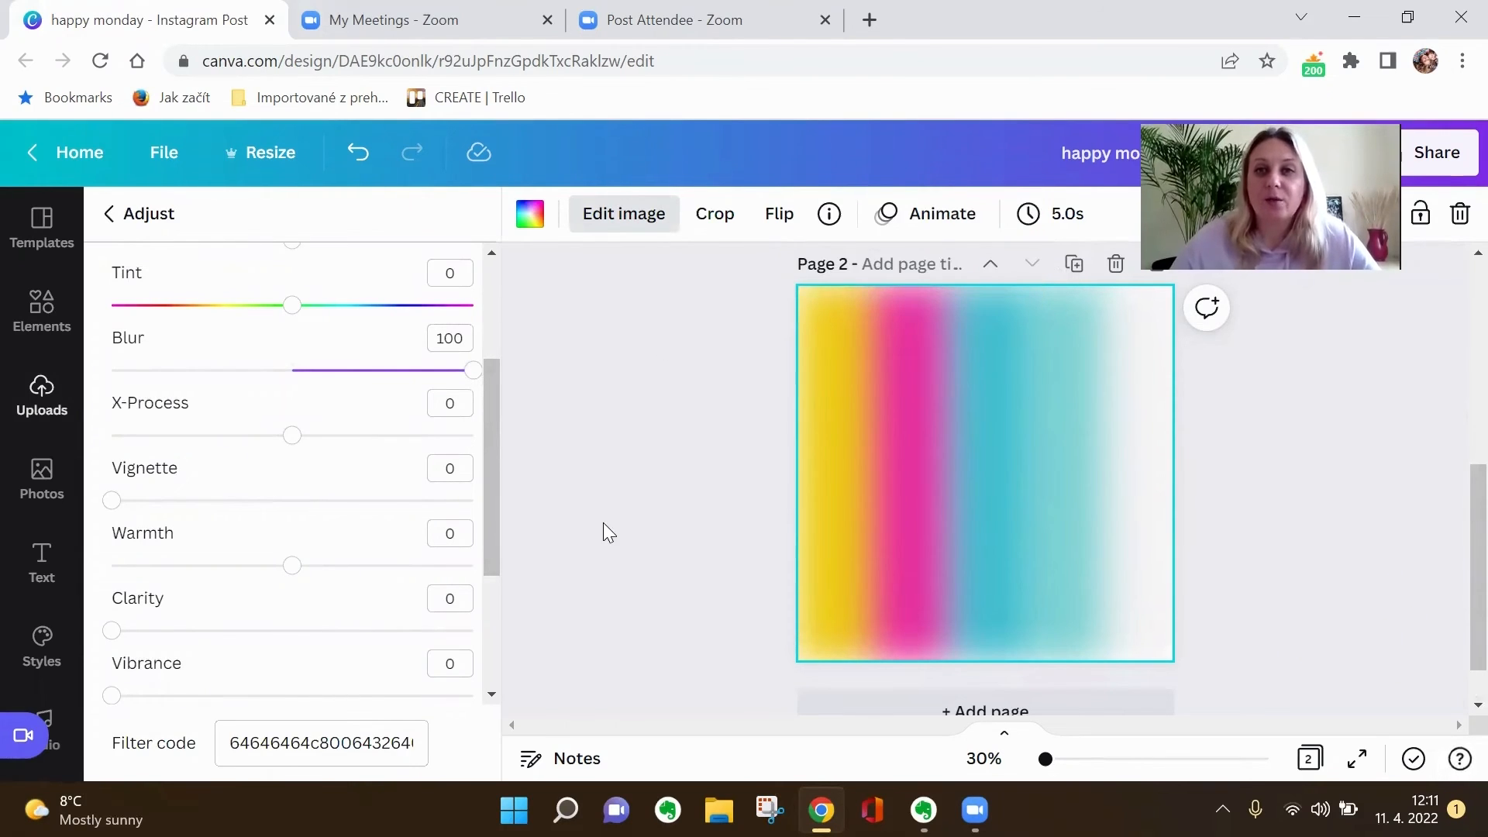
# - Detach the blurred stripe image from page 2's background and move it slightly toward the page's upper-left corner
pyautogui.rightClick(1001, 502)
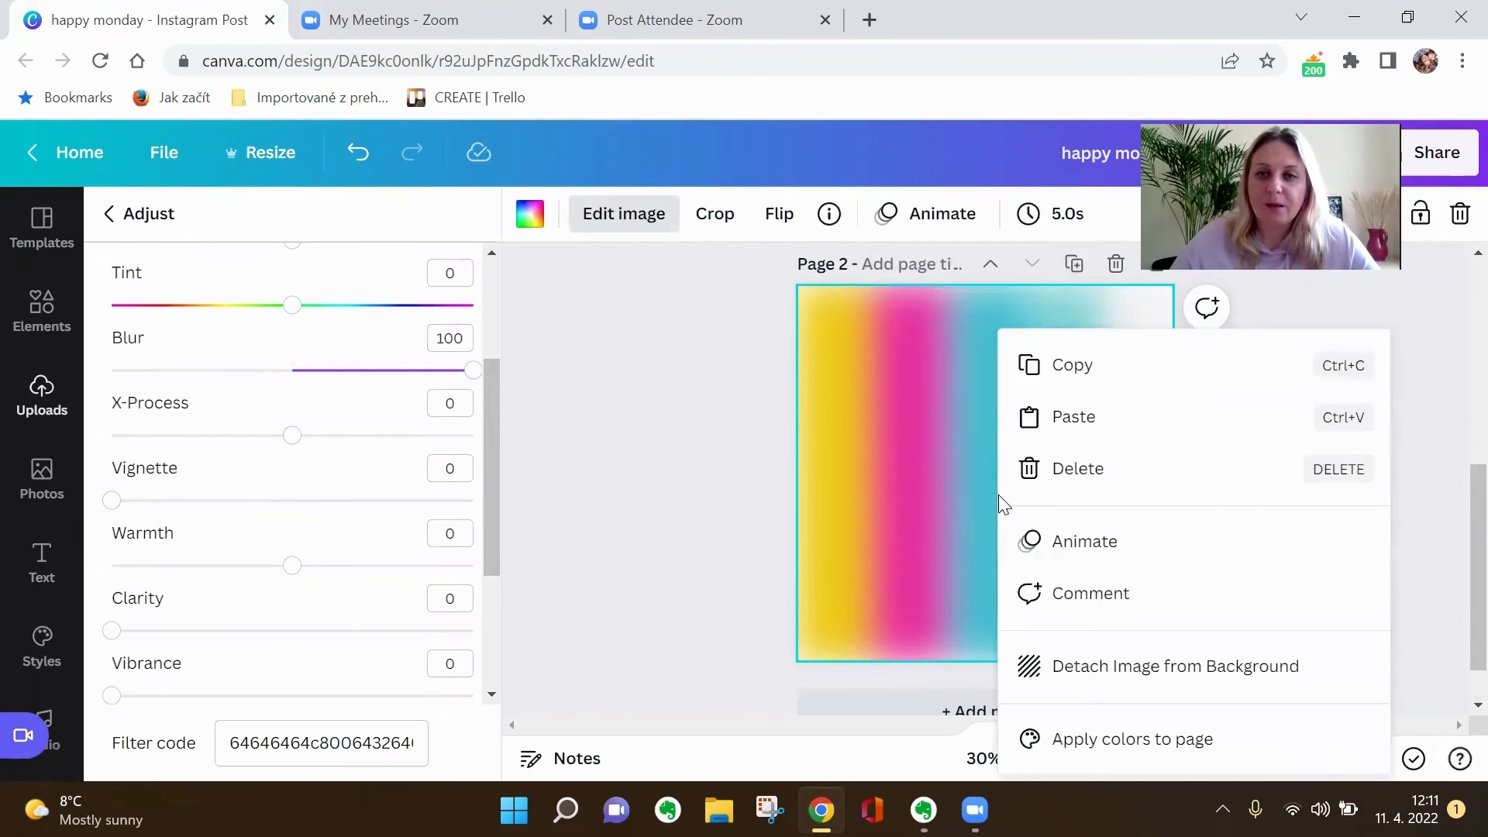
pyautogui.click(1097, 667)
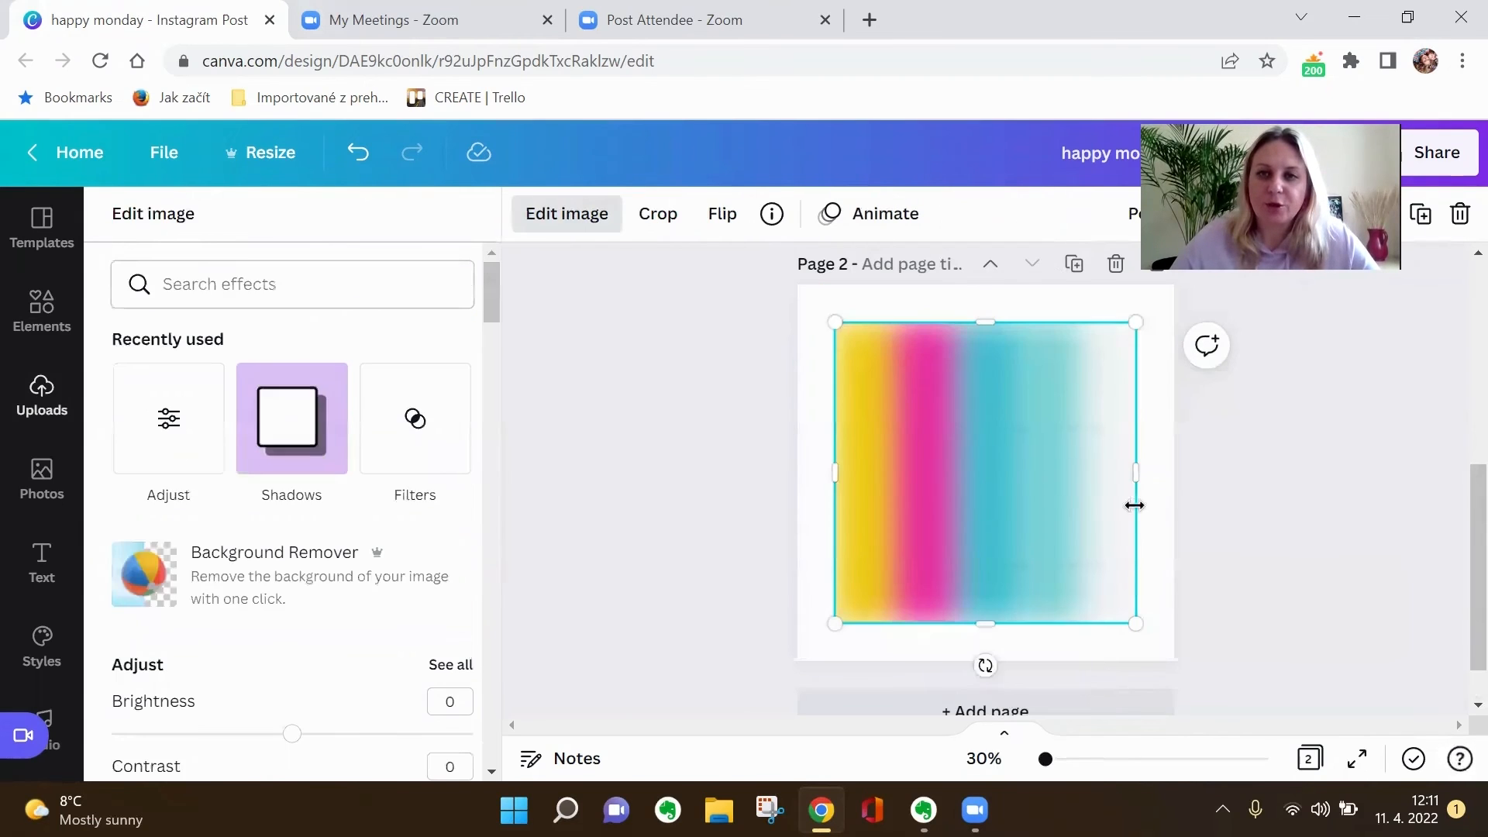
pyautogui.click(1238, 550)
pyautogui.click(1206, 555)
pyautogui.moveTo(1052, 535)
pyautogui.mouseDown()
pyautogui.moveTo(1048, 513)
pyautogui.moveTo(1029, 517)
pyautogui.mouseUp()
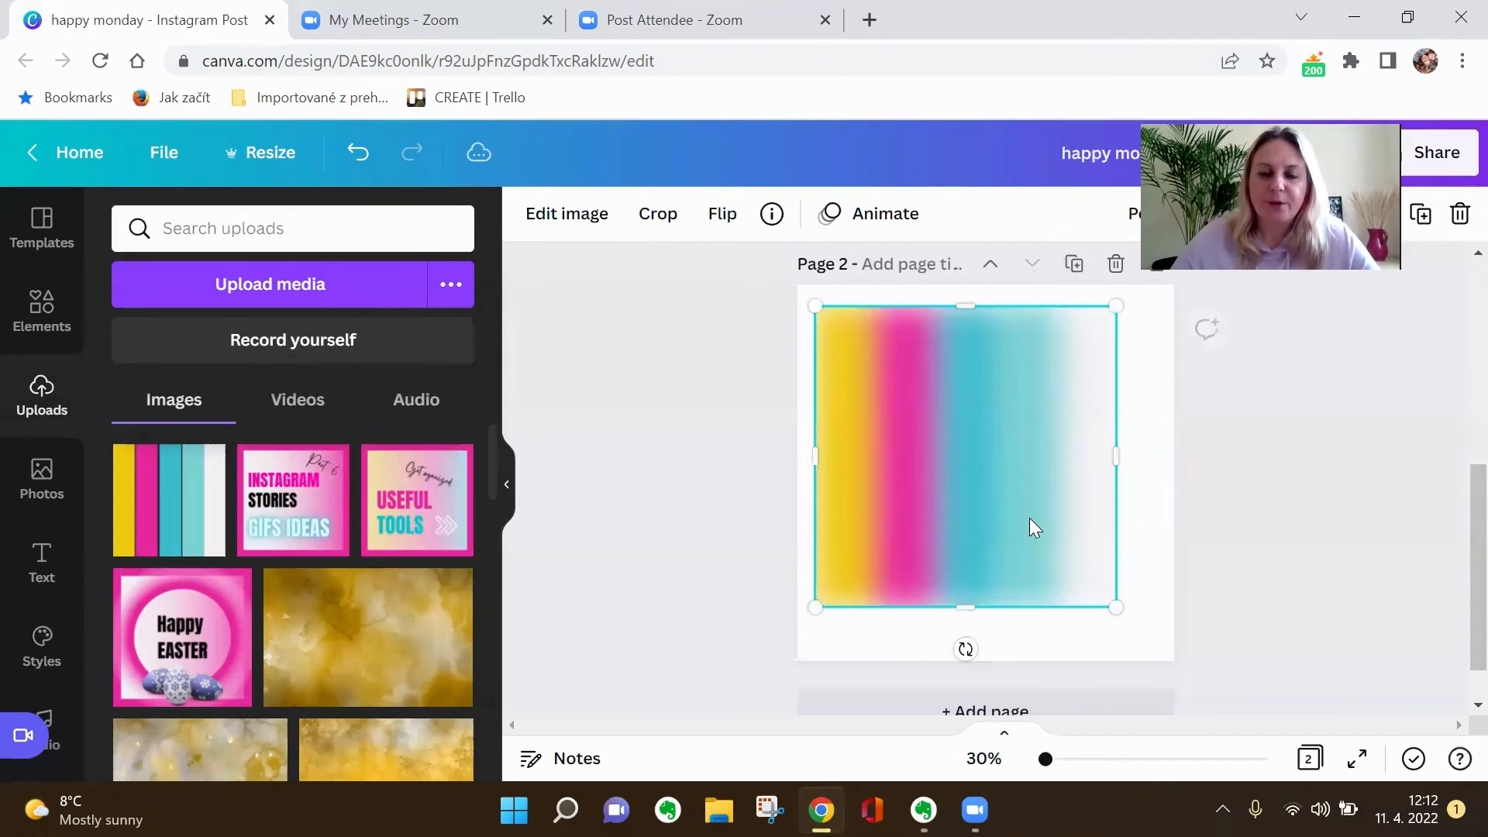